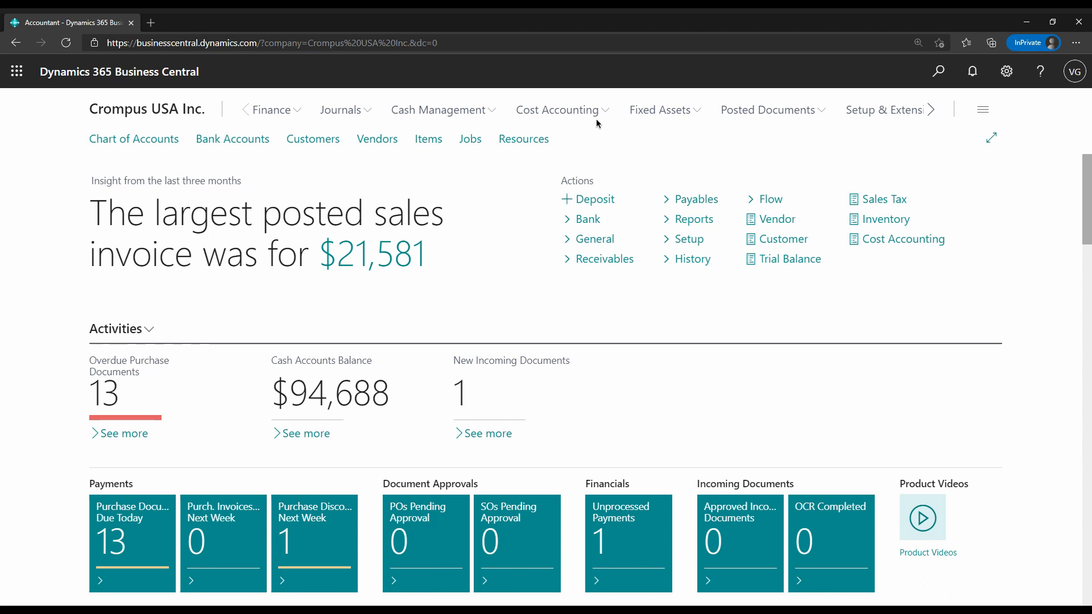
Open the Cost Types list of Cost Accounting and examine its entries down to the allocation cost types at the end
left_click(605, 111)
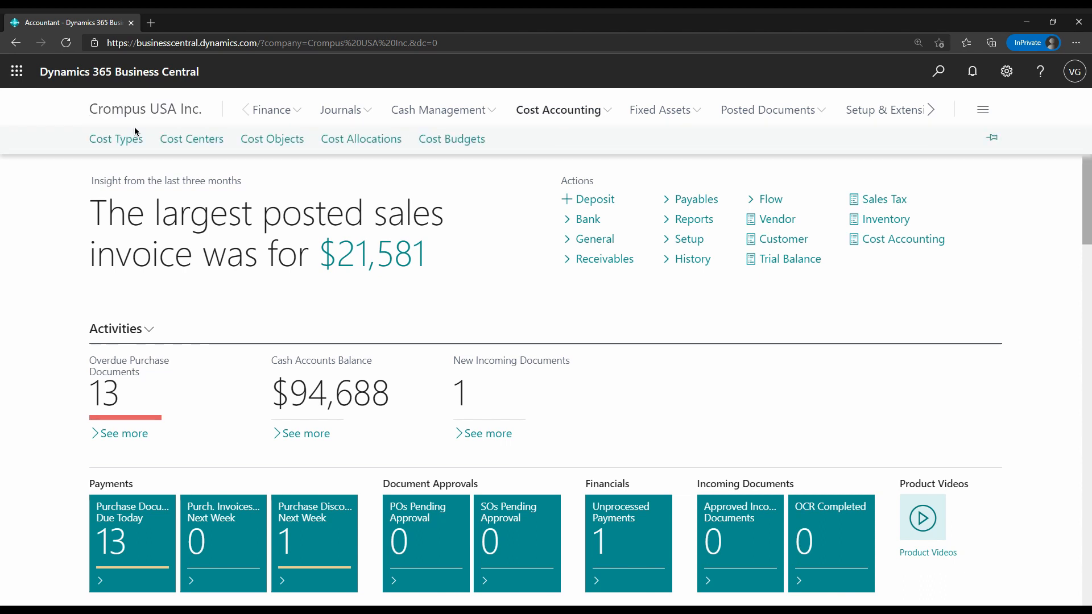
left_click(129, 143)
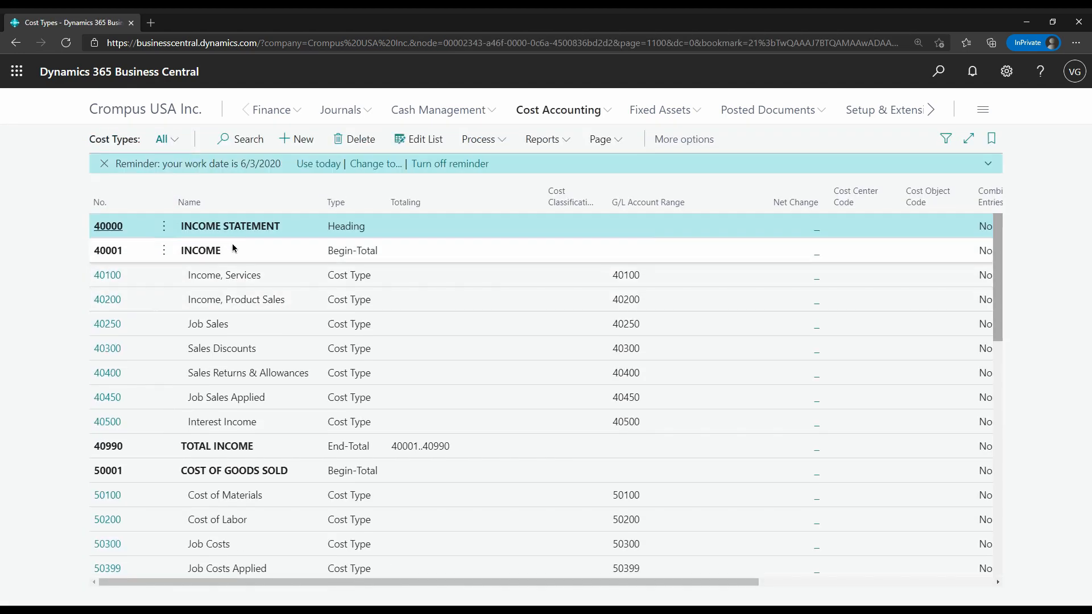
scroll(232, 244, "down", 10)
scroll(229, 251, "down", 3)
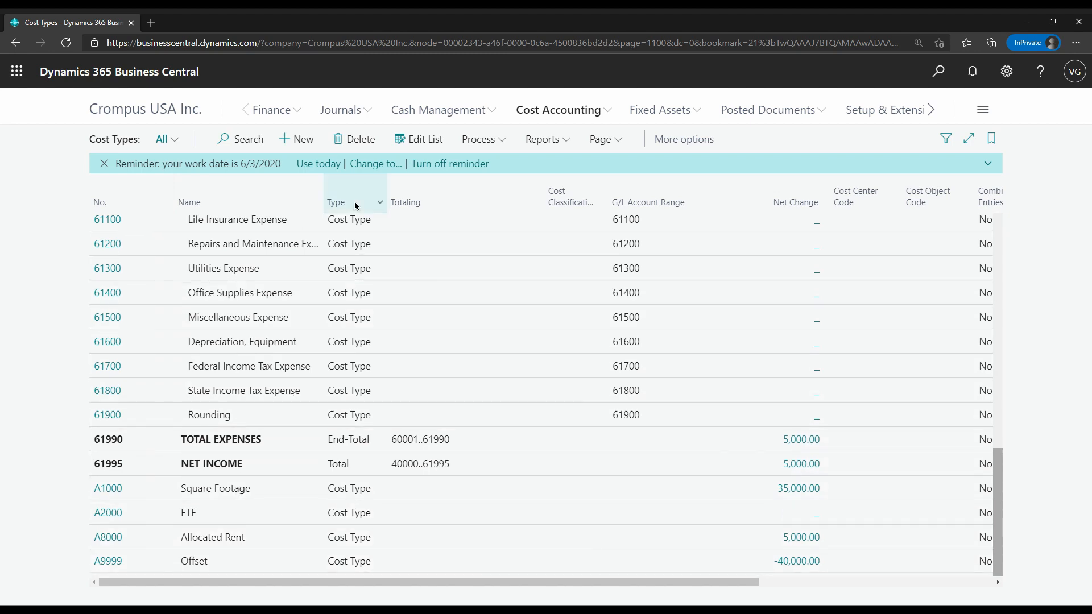
Open the Cost Centers list and examine the ADM, PROD and SALES cost centers
left_click(563, 118)
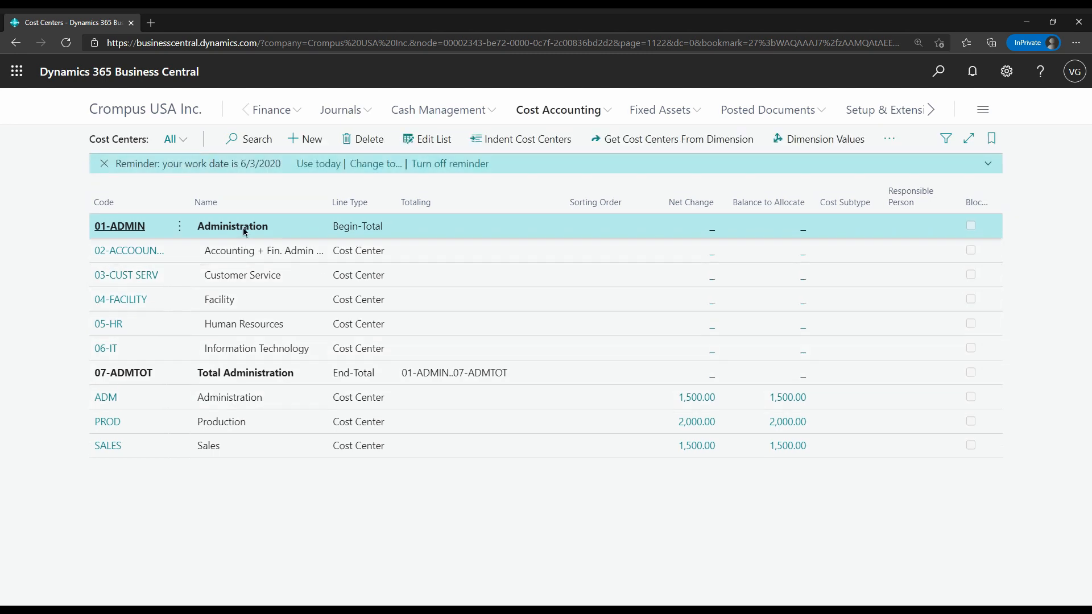
left_click_drag(248, 399, 245, 449)
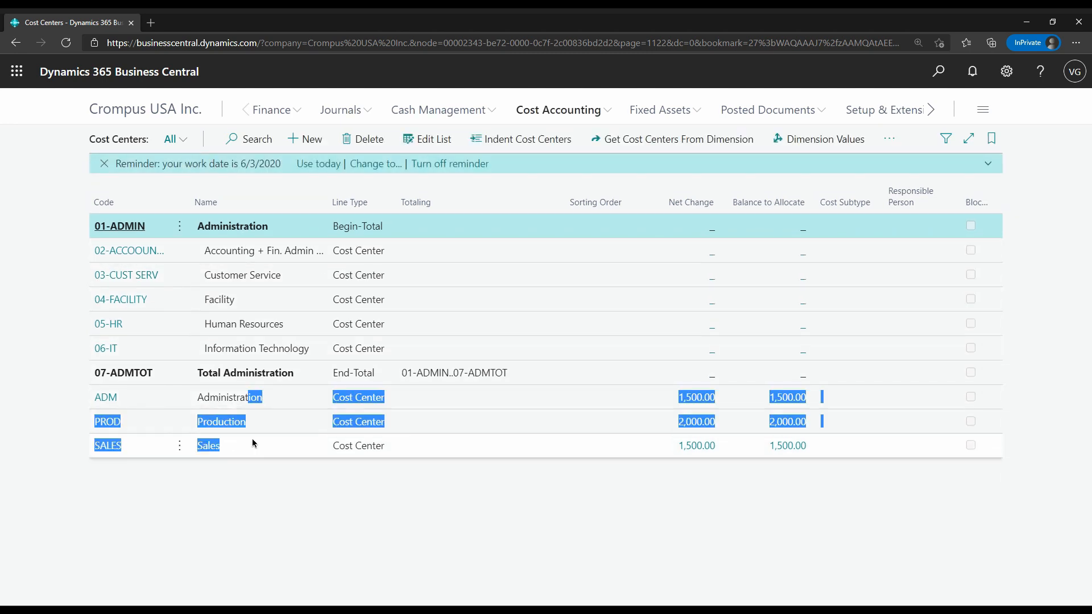
Open the RENT cost allocation and examine its level, cost type range, cost center and credit to cost type
left_click(613, 120)
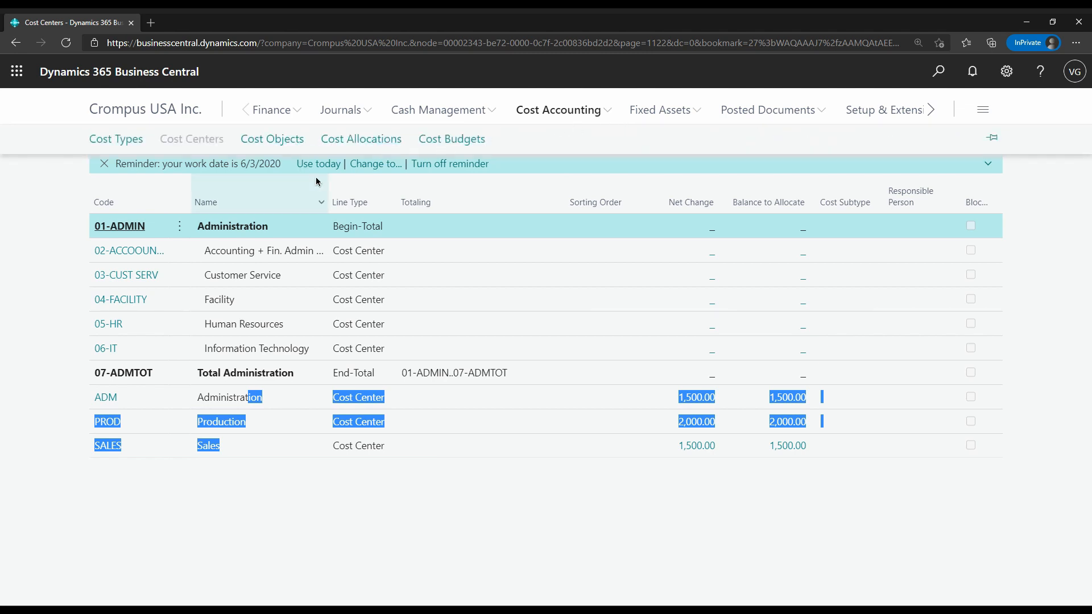
left_click(381, 142)
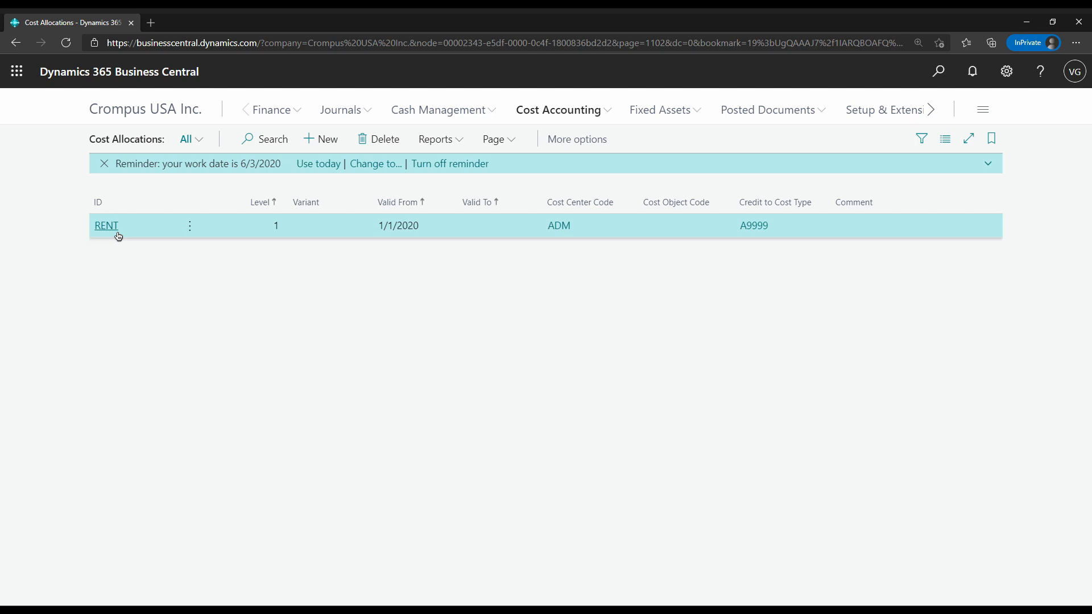
left_click(118, 233)
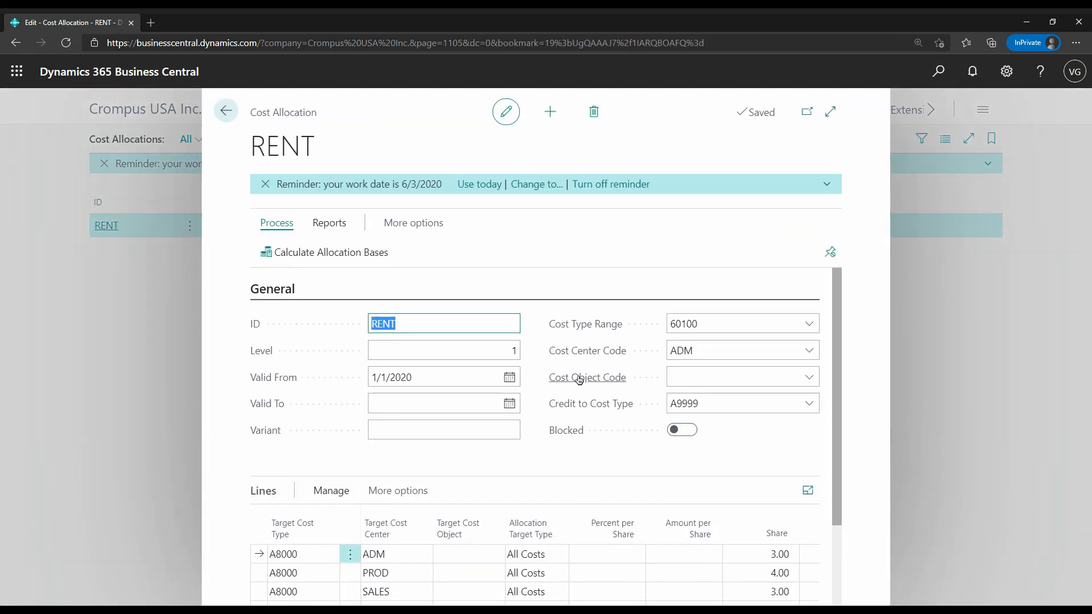
left_click(514, 350)
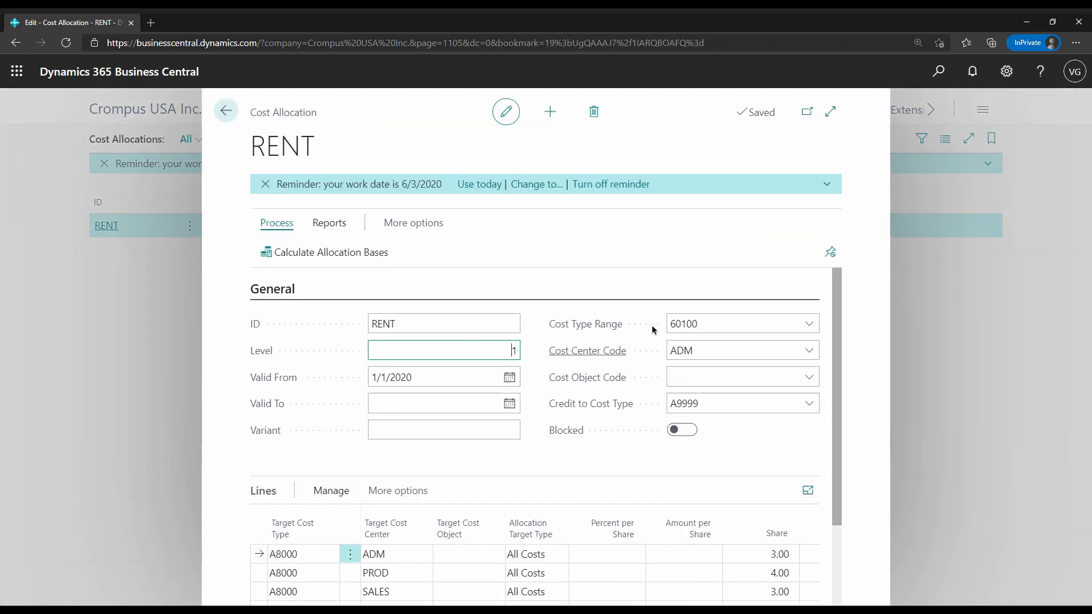
left_click(732, 325)
scroll(648, 343, "down", 2)
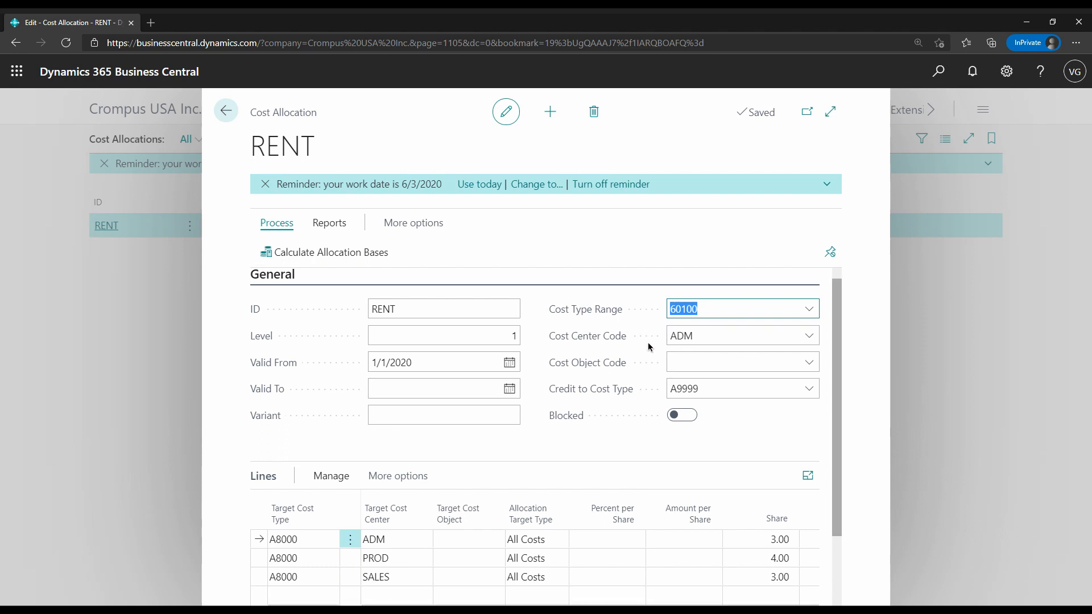
left_click(624, 353)
scroll(625, 336, "down", 2)
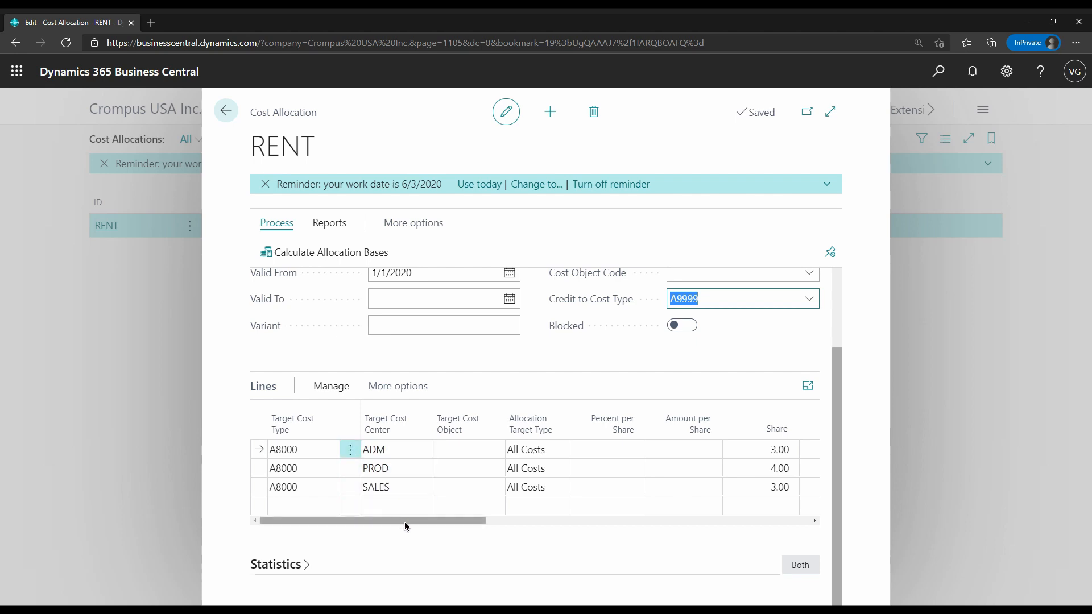
Examine the target cost centers, shares and percentages on the RENT allocation lines, and close the allocation
left_click_drag(408, 523, 482, 530)
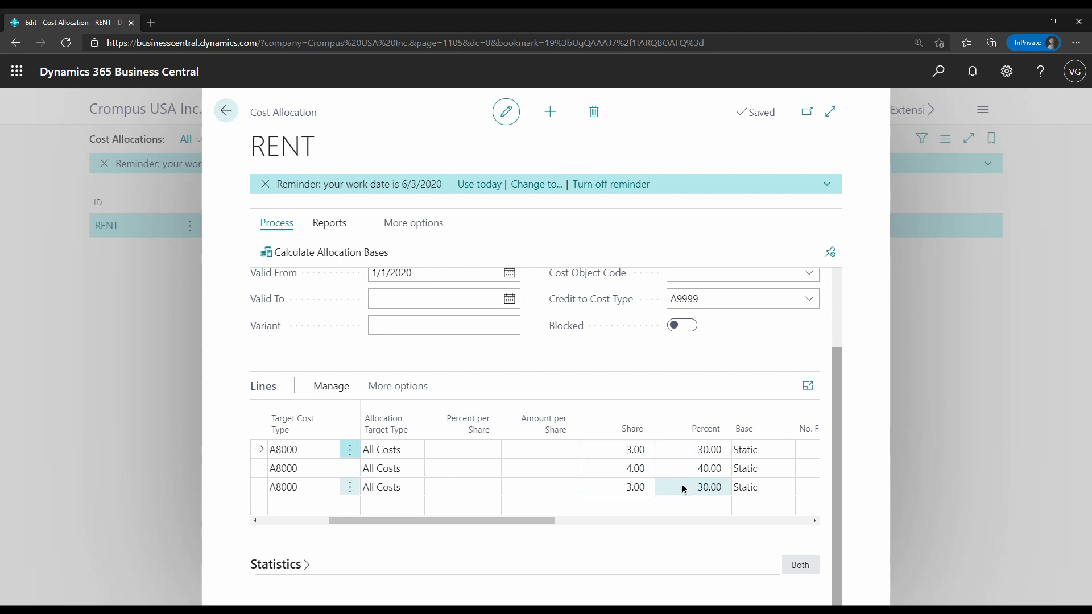
left_click_drag(527, 519, 414, 519)
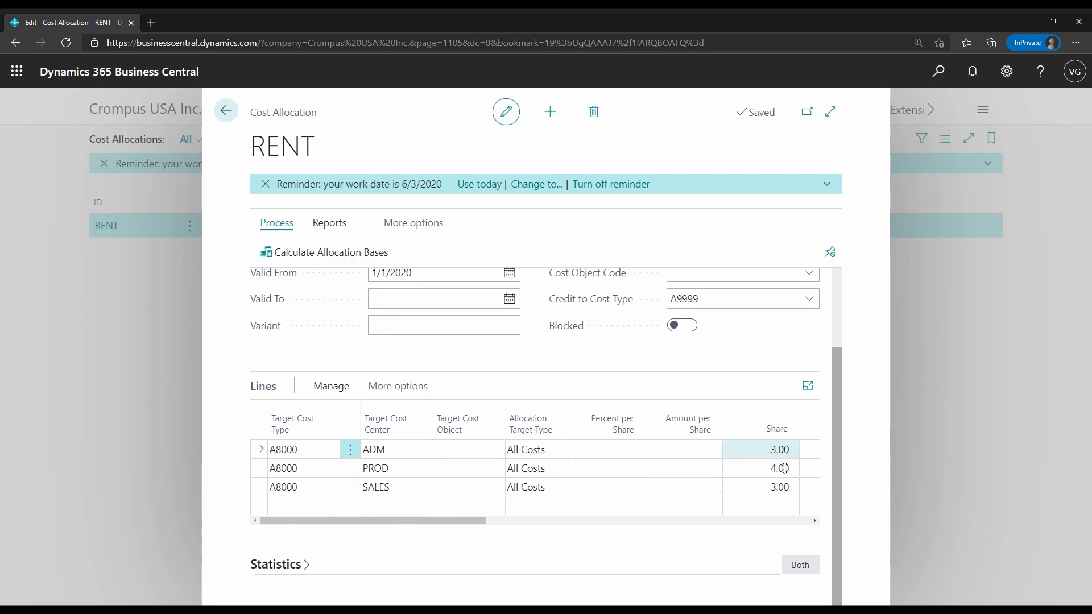
left_click_drag(478, 520, 538, 524)
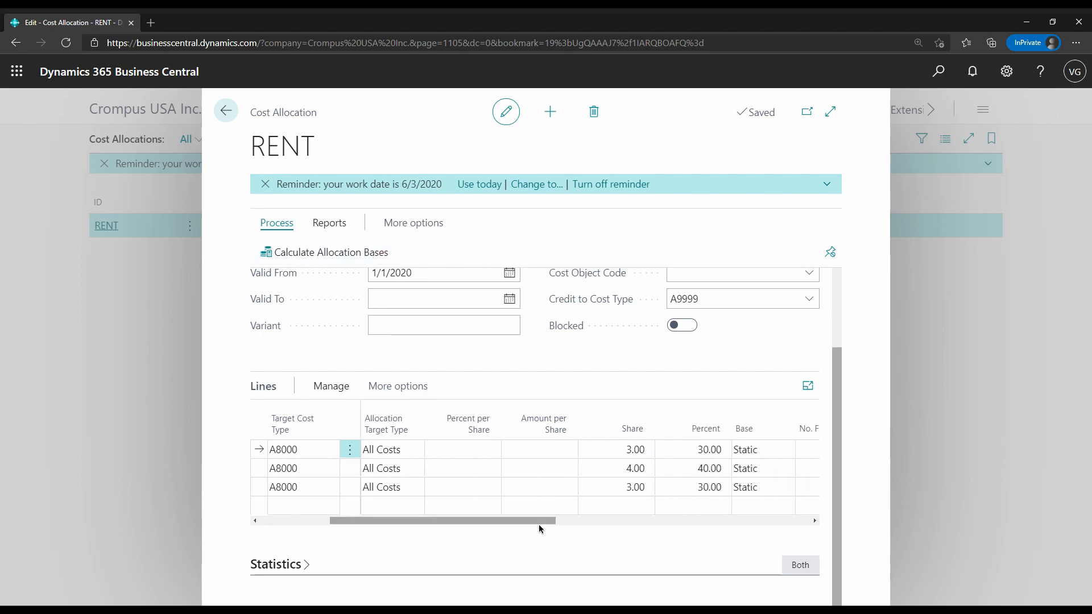
left_click(228, 117)
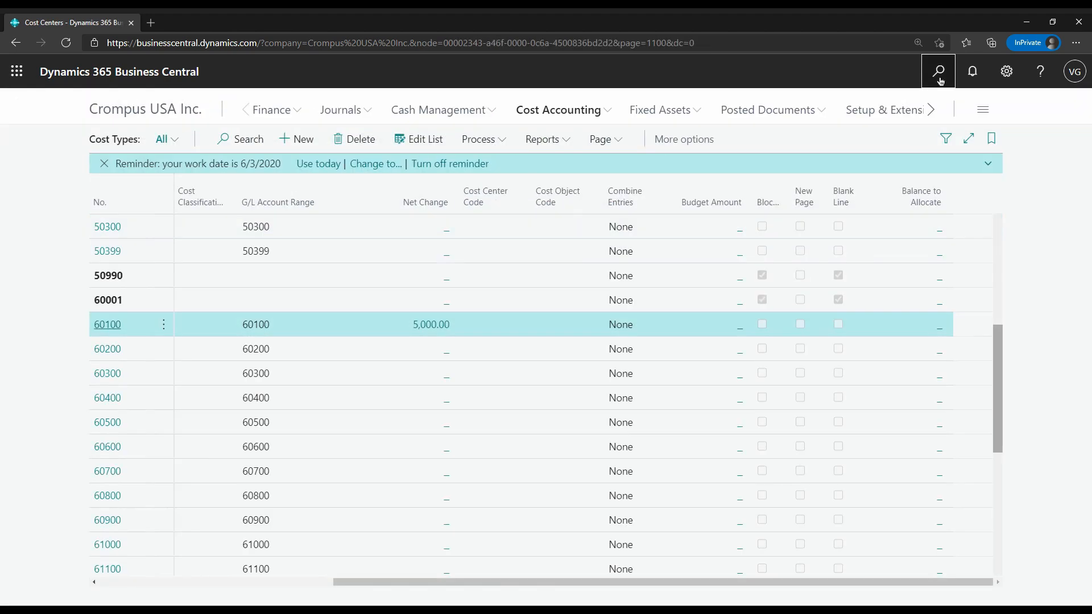
Create a new purchase invoice for vendor First Up Consultants with vendor invoice number INV-98745
left_click(938, 72)
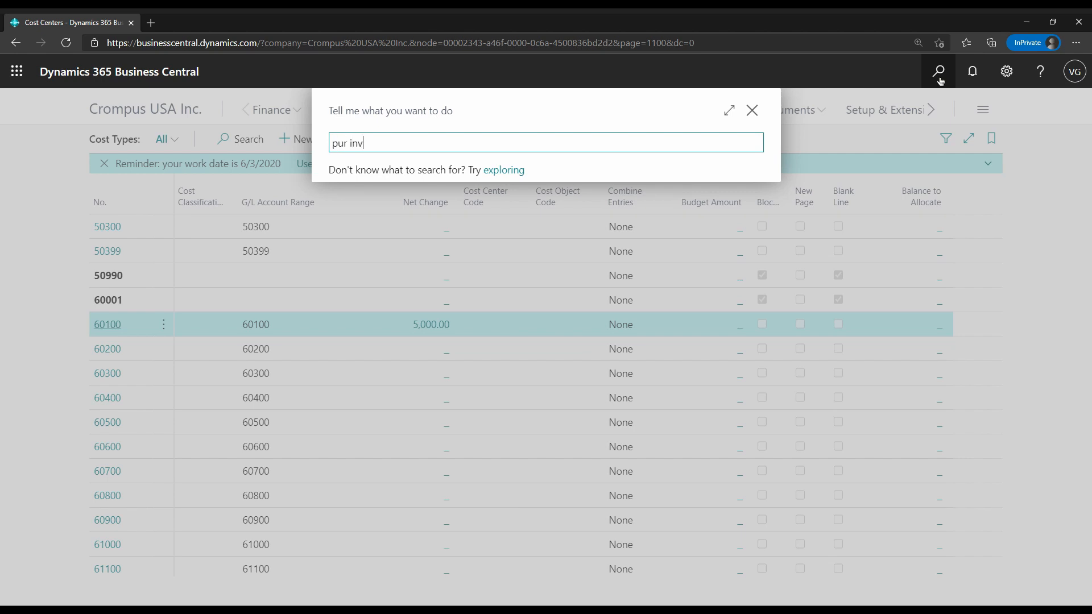
left_click(416, 214)
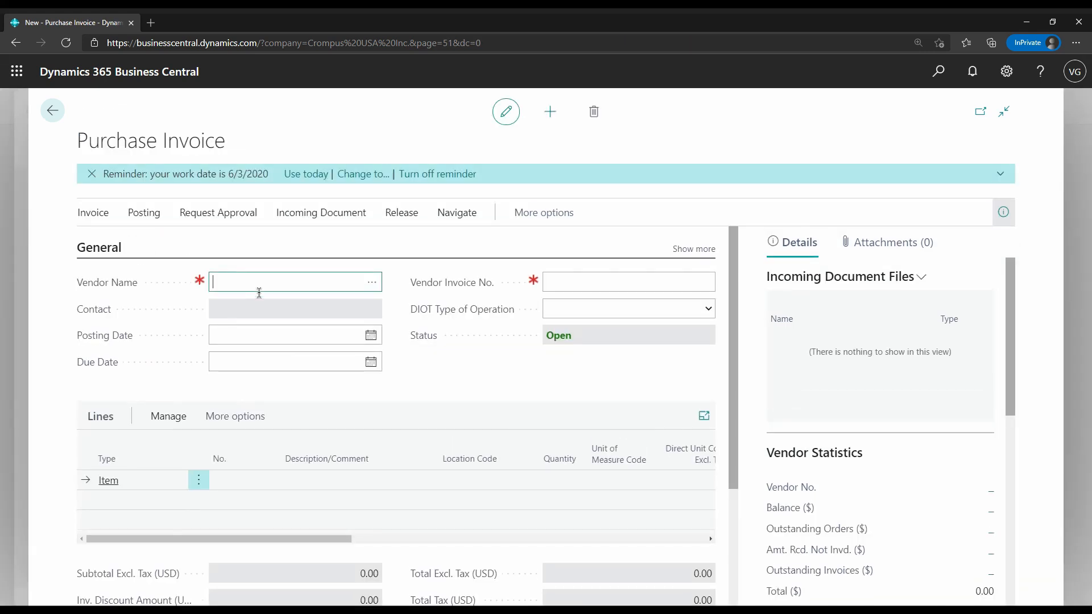
left_click(372, 282)
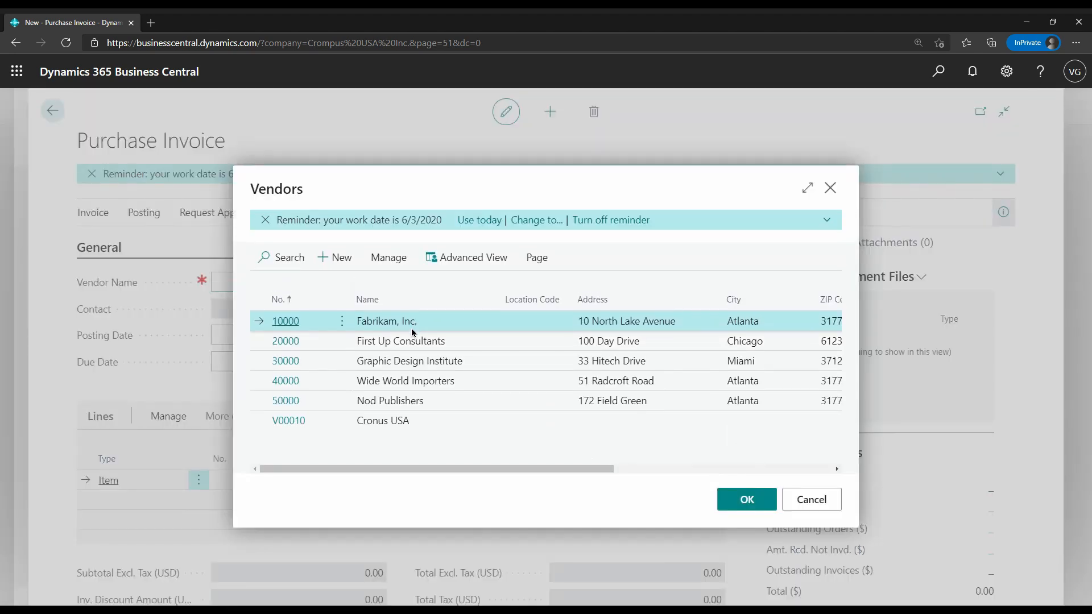
left_click(410, 341)
left_click(745, 500)
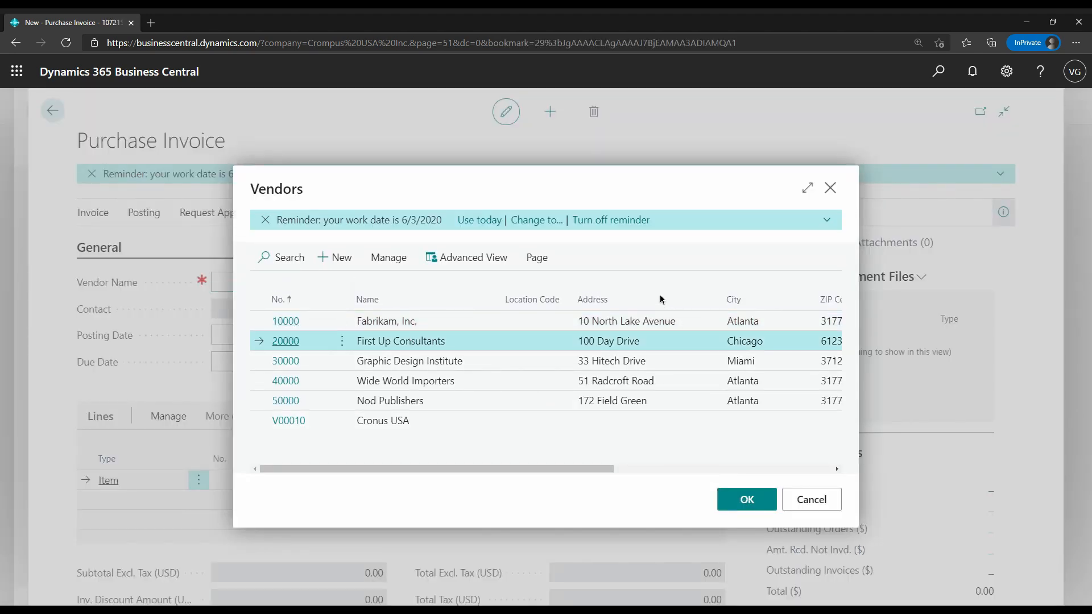
left_click(592, 284)
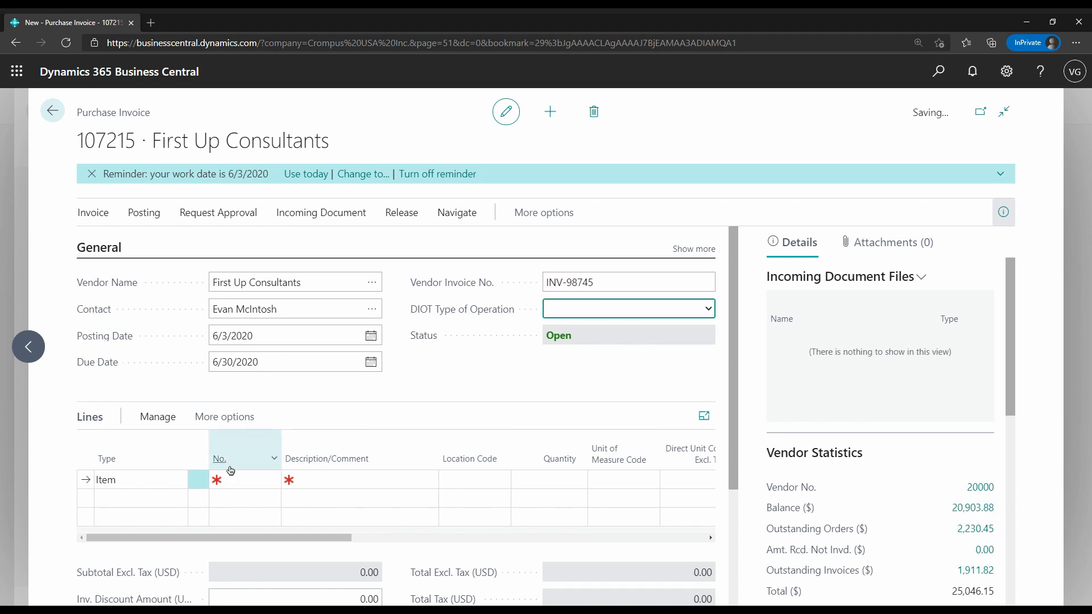
Set the first invoice line to type G/L Account with account 60100, Rent Expense
left_click(184, 483)
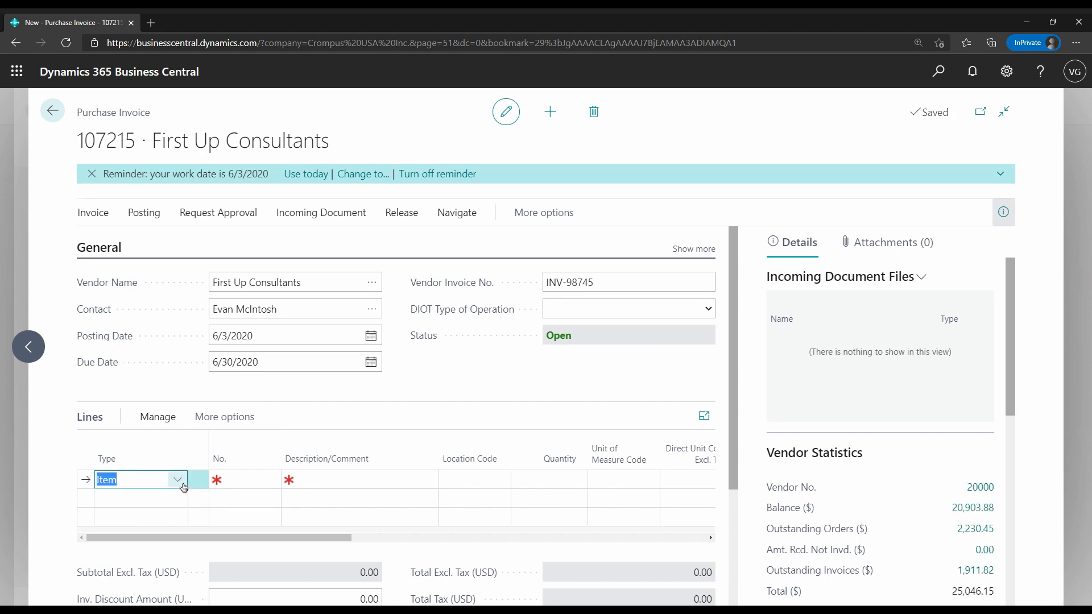
left_click(174, 484)
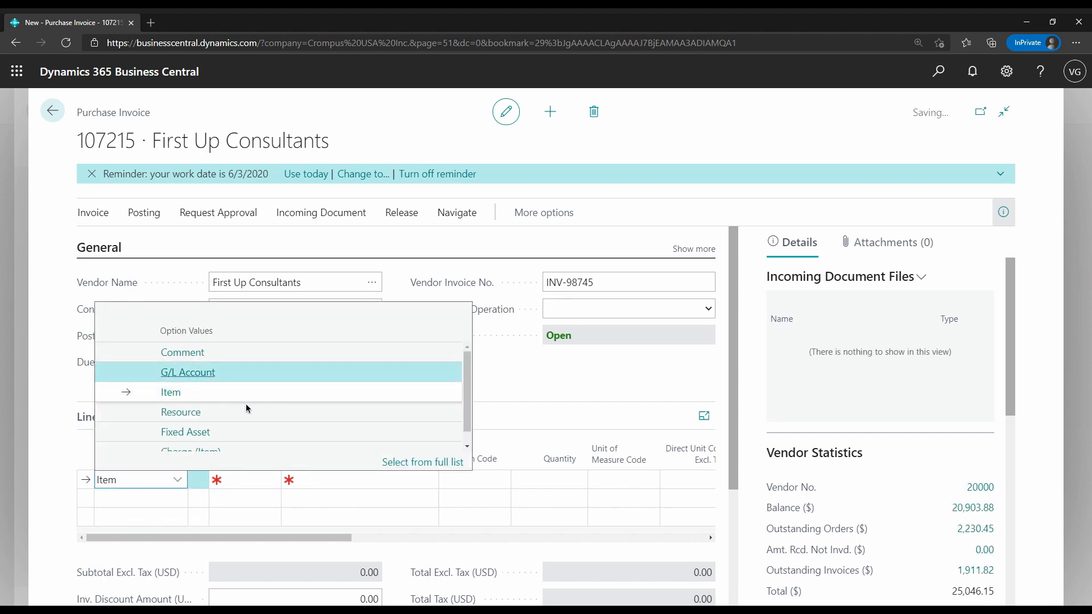
left_click(182, 370)
left_click(246, 483)
type("601")
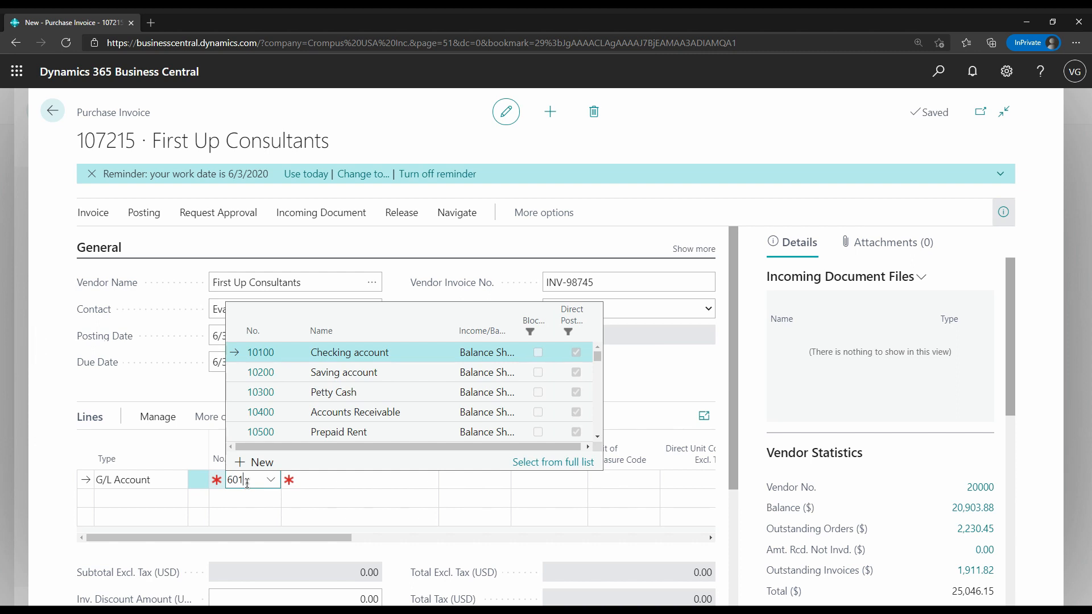
key("Tab")
key("Tab")
key("Tab")
key("Tab")
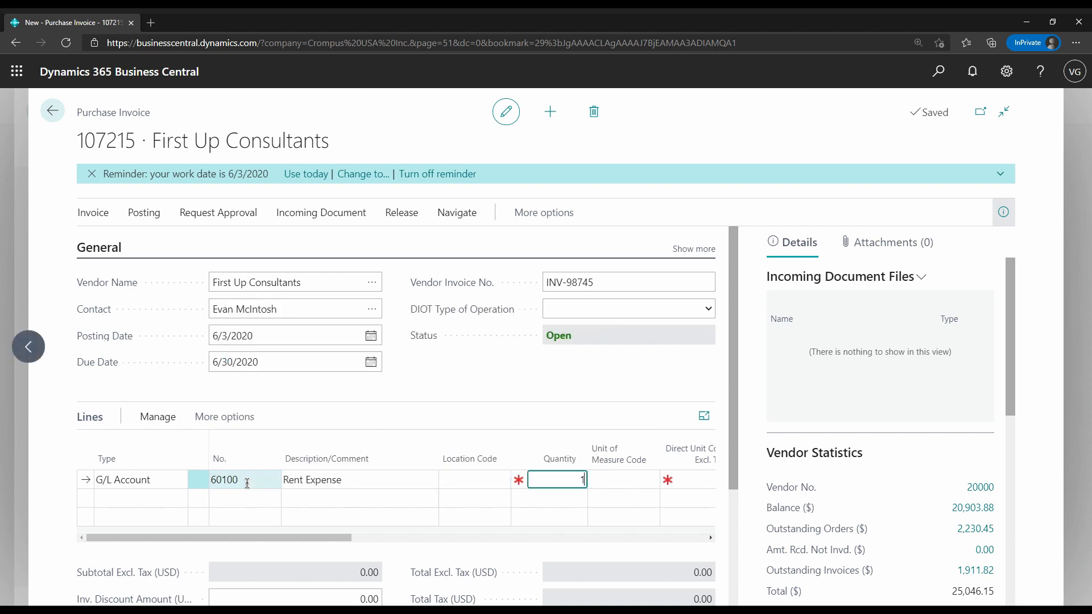
Enter quantity 1 and a direct unit cost of 7,000 on the Rent Expense line
key("Tab")
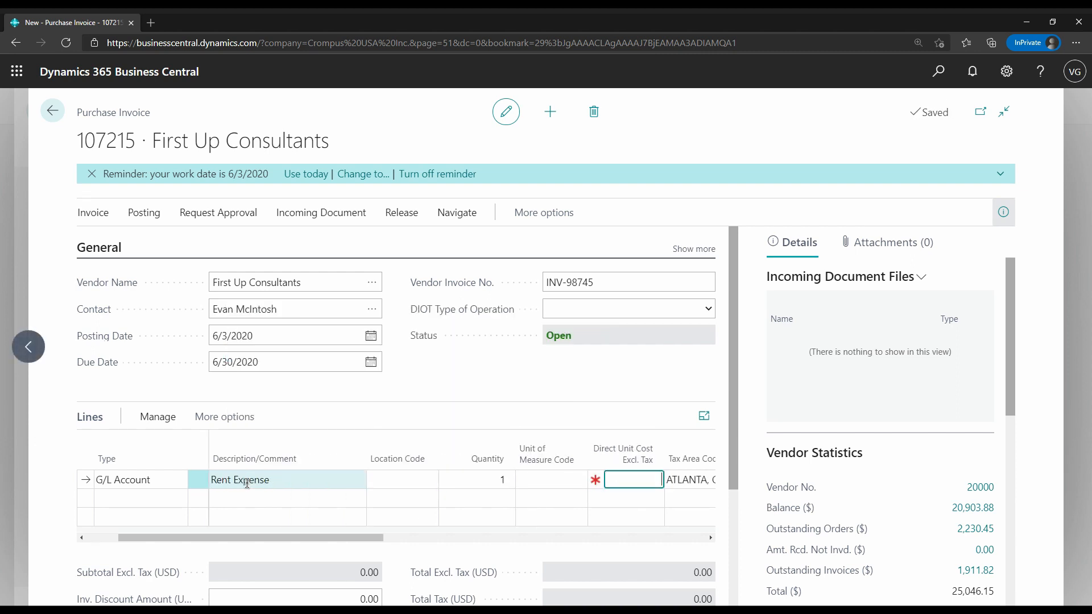
type("7000")
key("Tab")
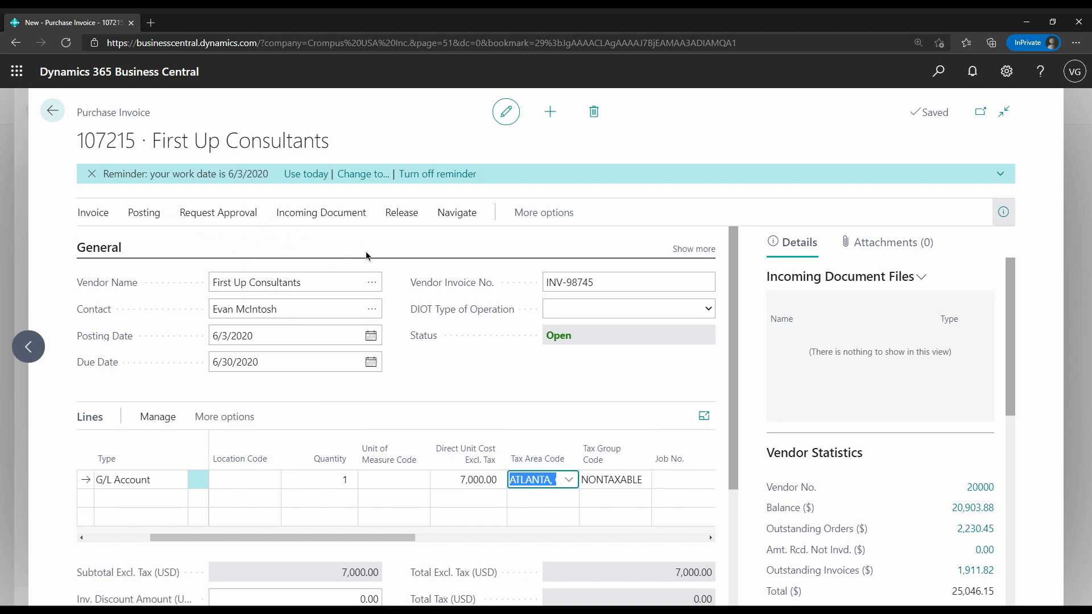
Assign dimension DEPARTMENT with value ADM to the purchase invoice and apply it to the invoice lines
left_click(215, 254)
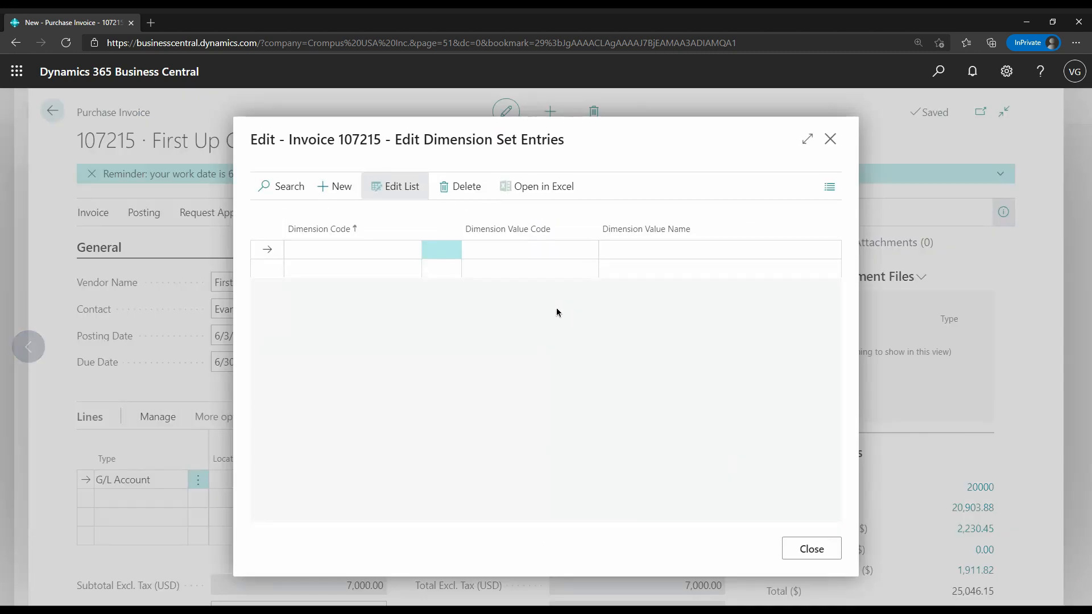
type("dep")
key("Tab")
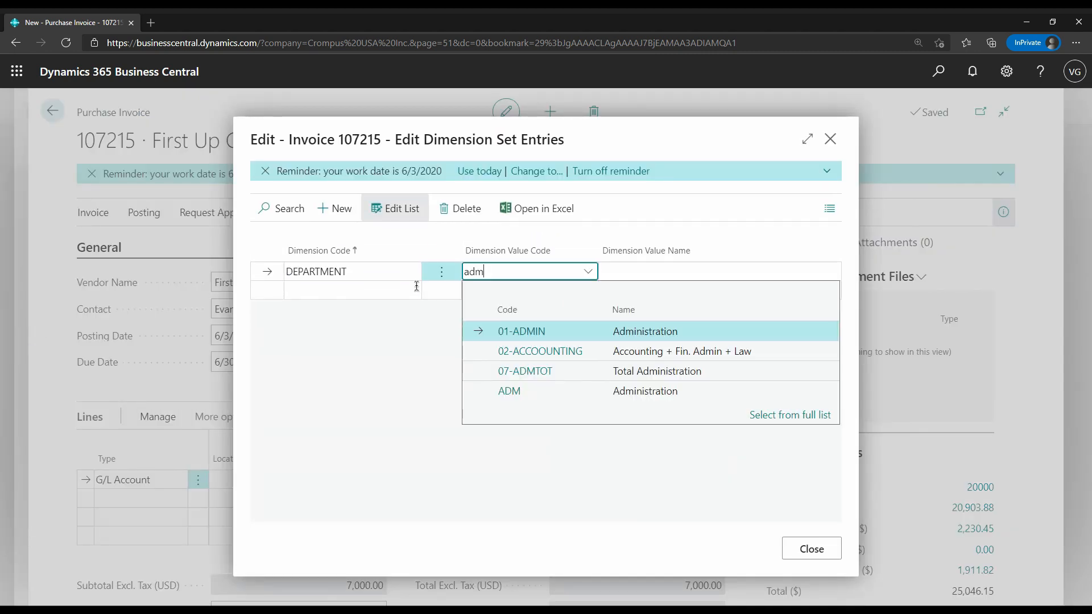
type("adm")
key("Tab")
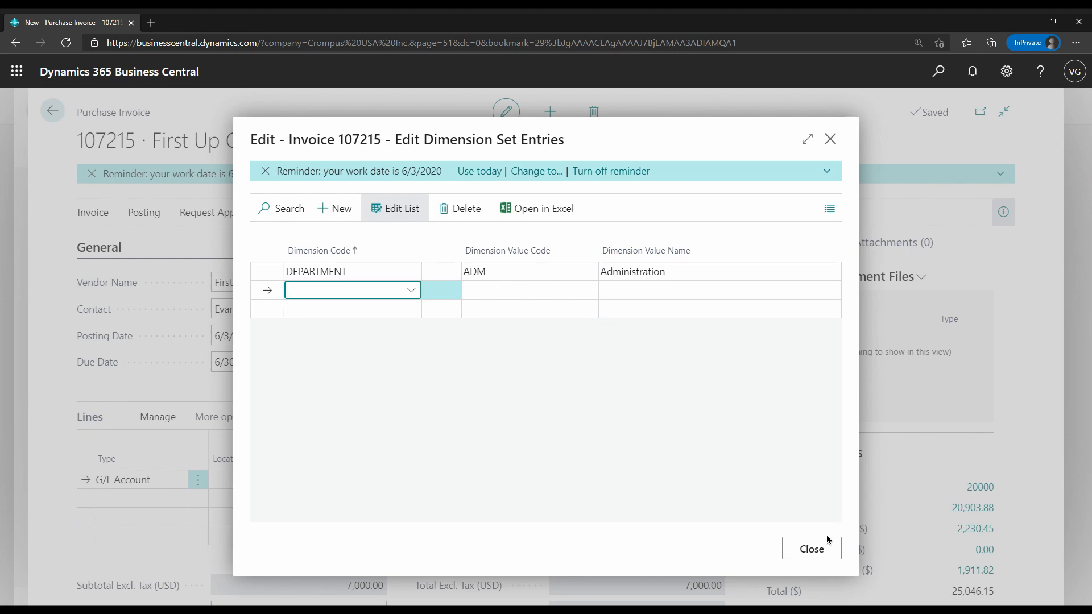
left_click(811, 550)
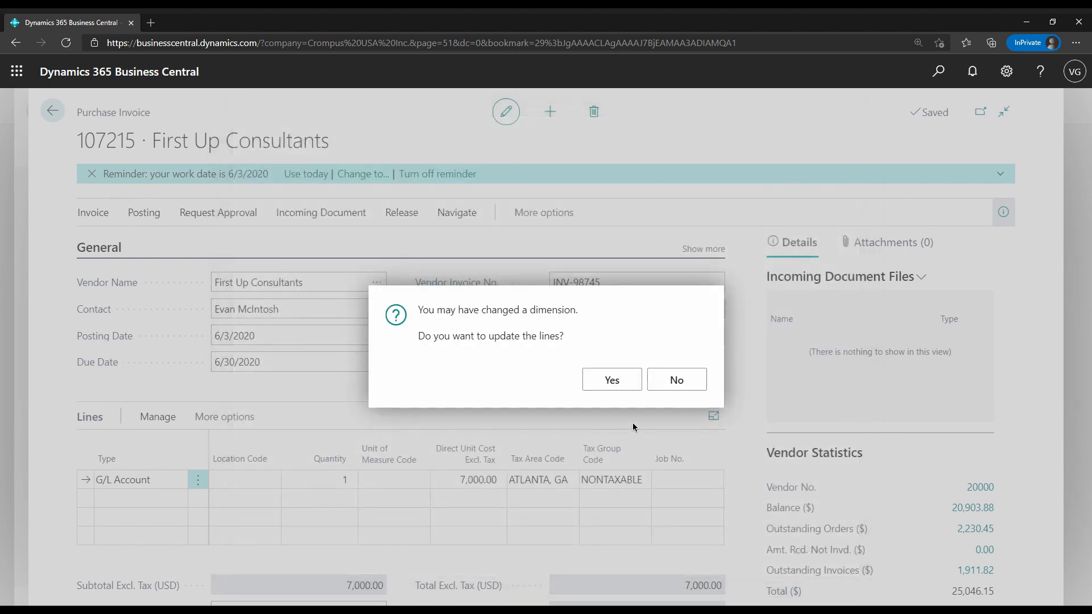
left_click(634, 390)
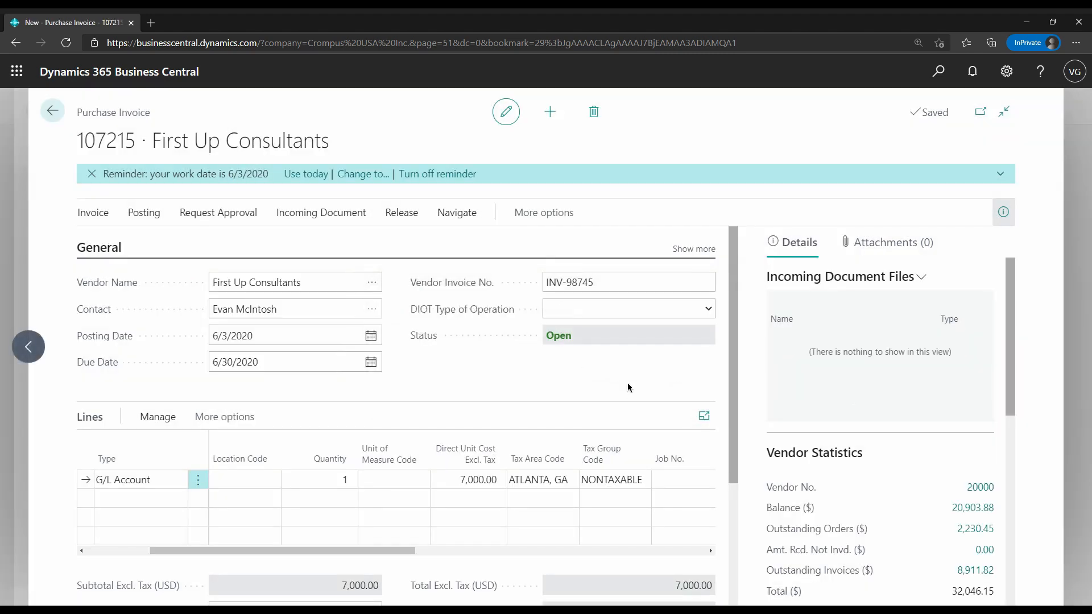
Check the line's department code, post the purchase invoice and return to the Cost Types list
left_click(500, 552)
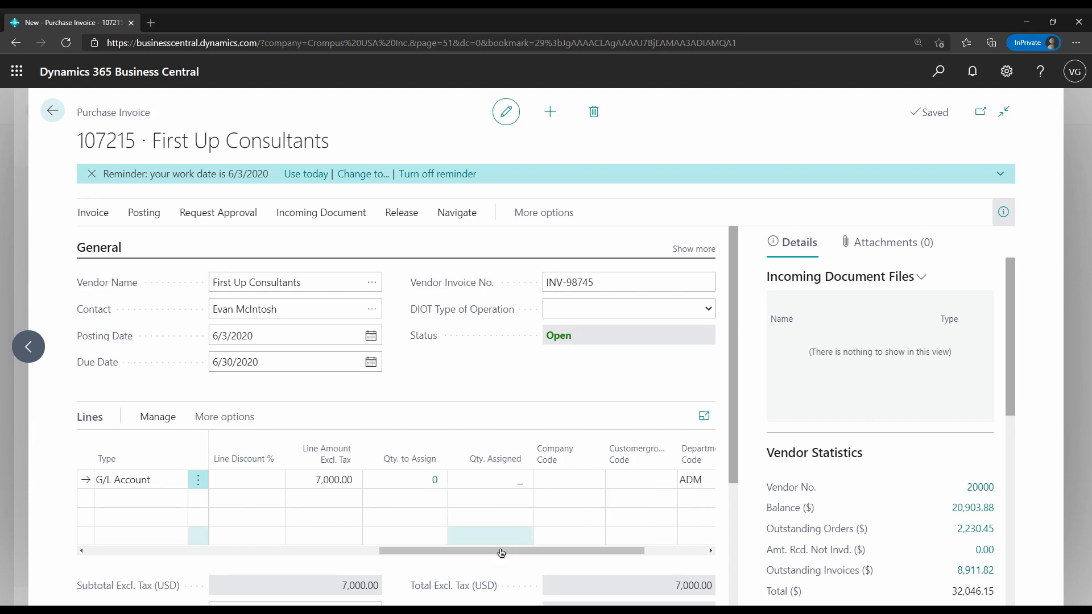
left_click(145, 212)
left_click(122, 252)
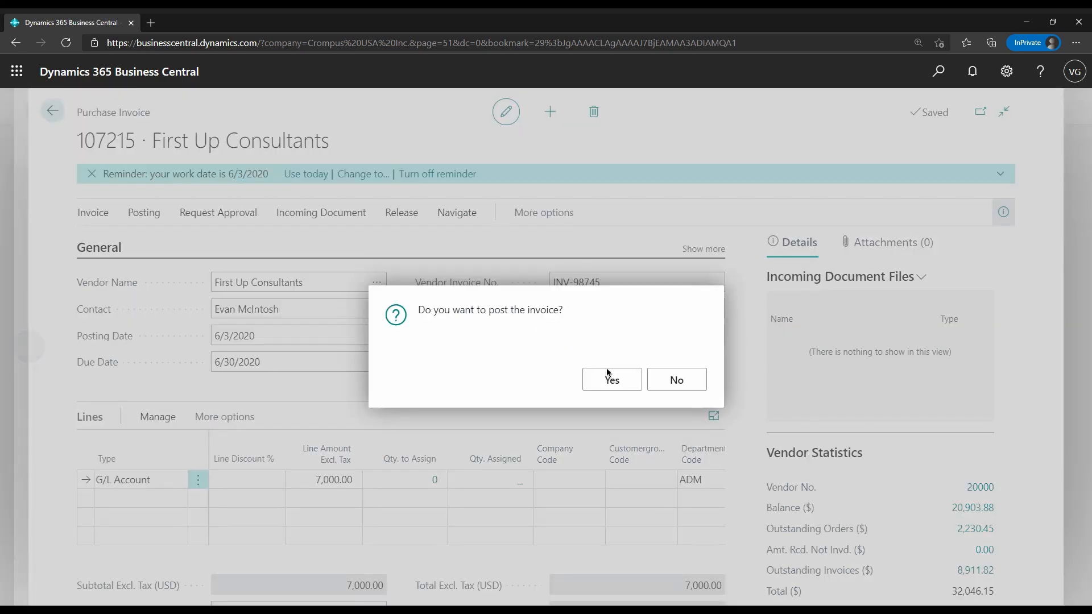
left_click(610, 381)
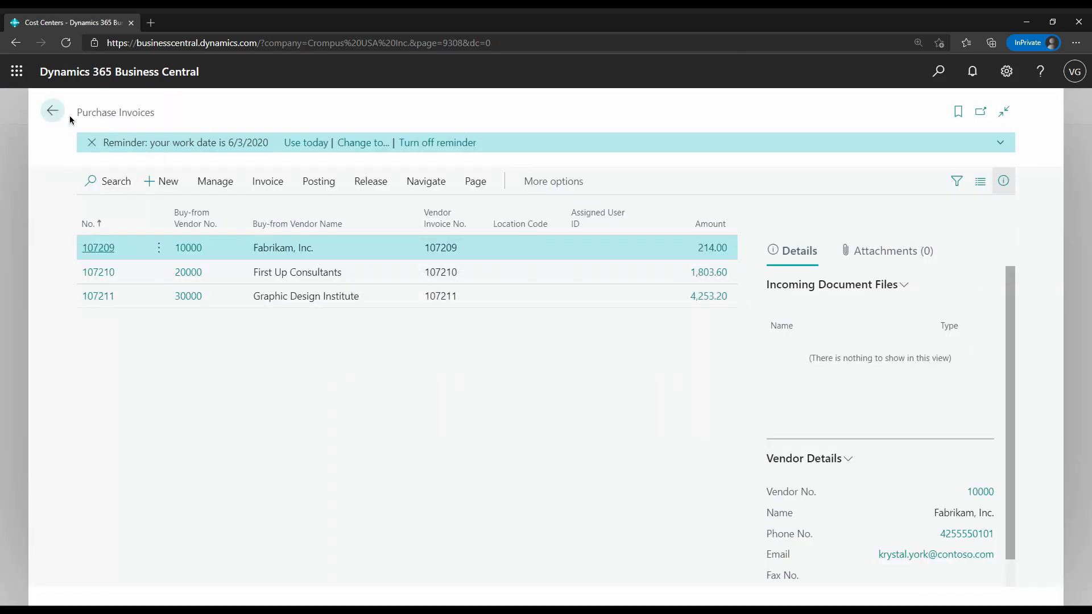
key("Escape")
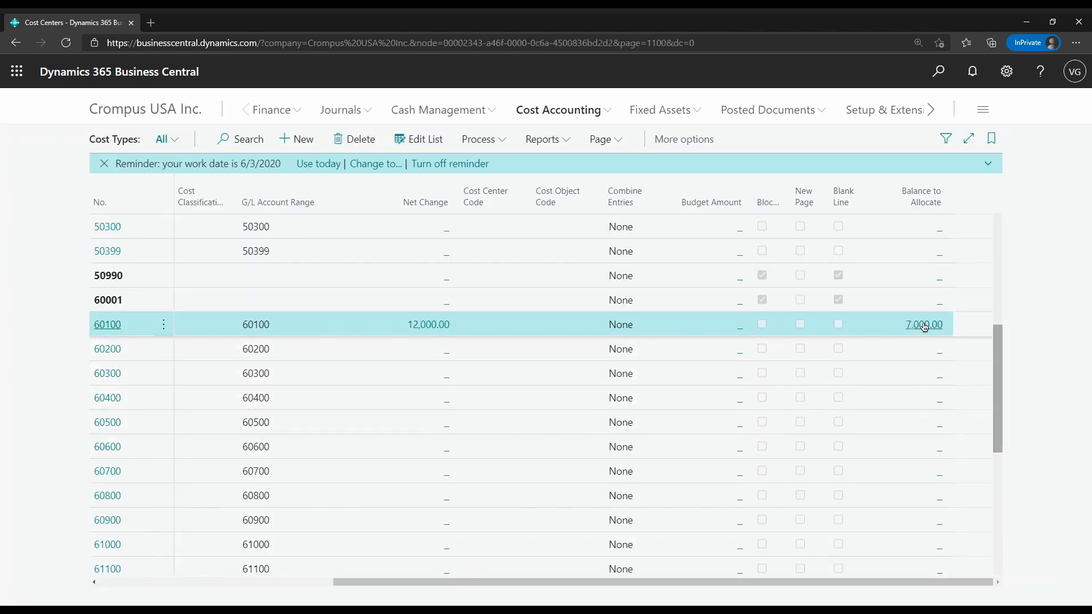
Review Rent Expense's balance to allocate and the net changes of the allocation cost types, and check the cost entries for FTE
left_click(321, 581)
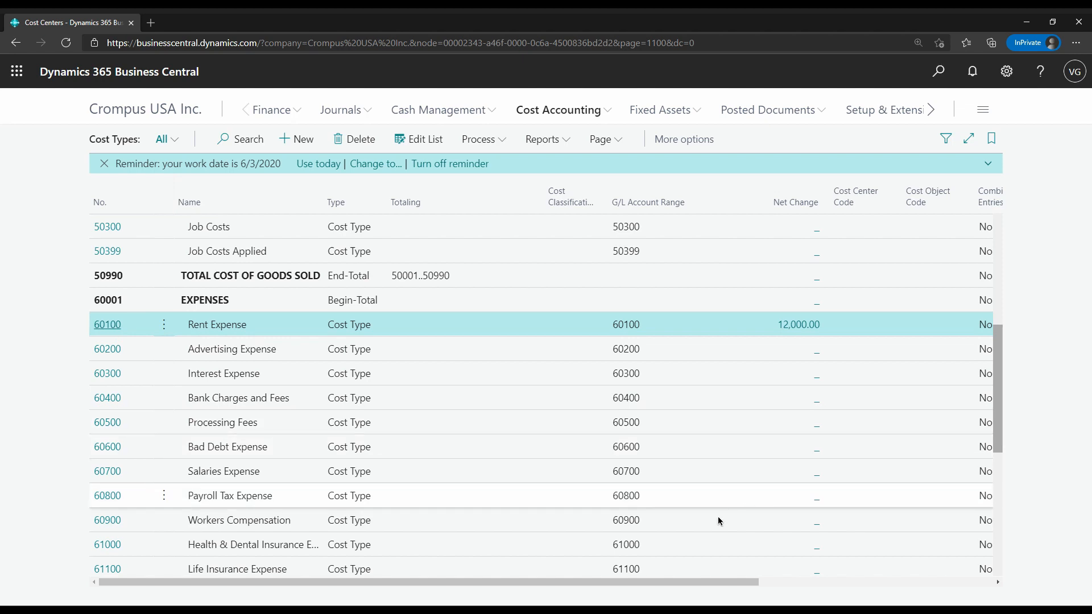
left_click(796, 582)
left_click_drag(795, 582, 965, 565)
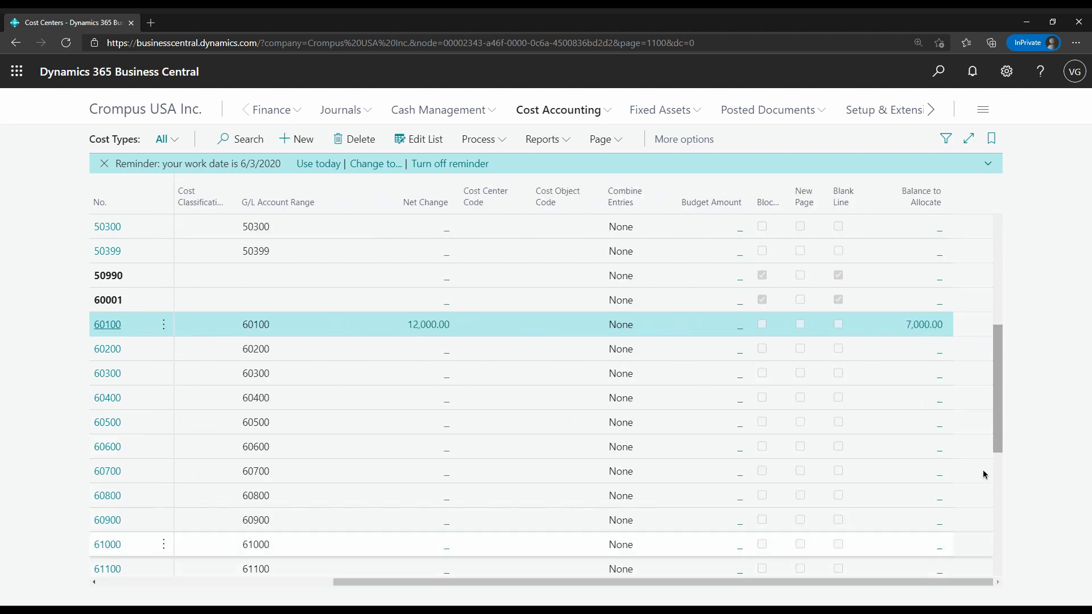
left_click_drag(991, 342, 985, 497)
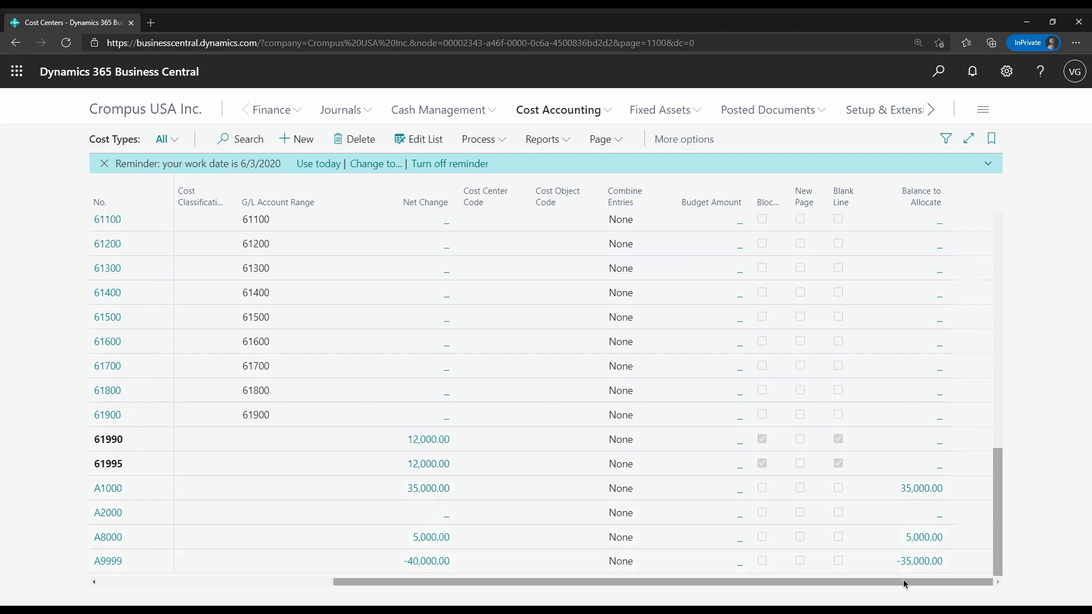
left_click_drag(902, 579, 508, 599)
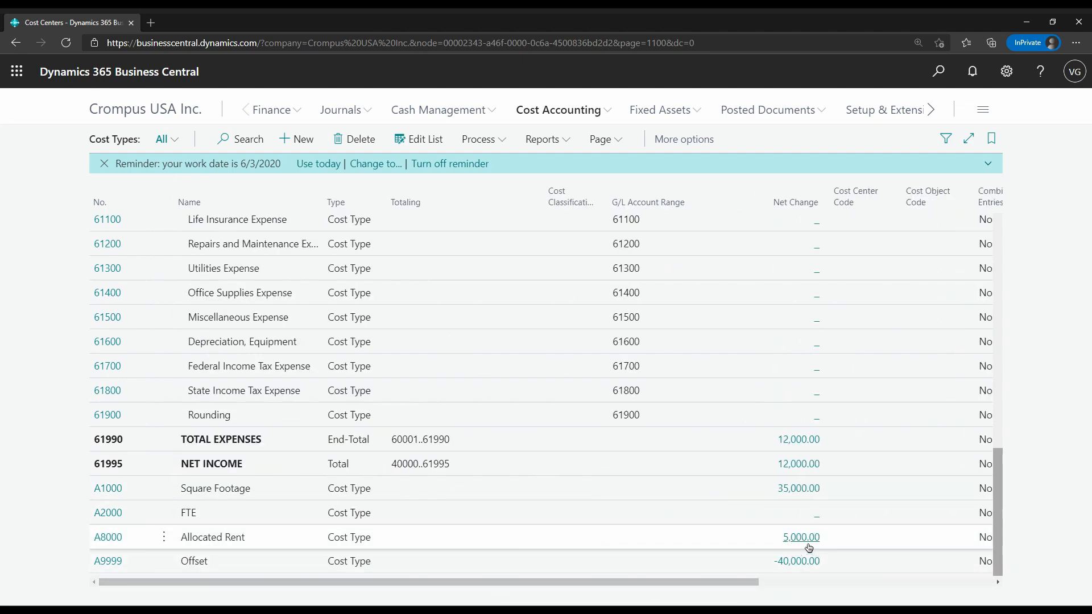
left_click(817, 518)
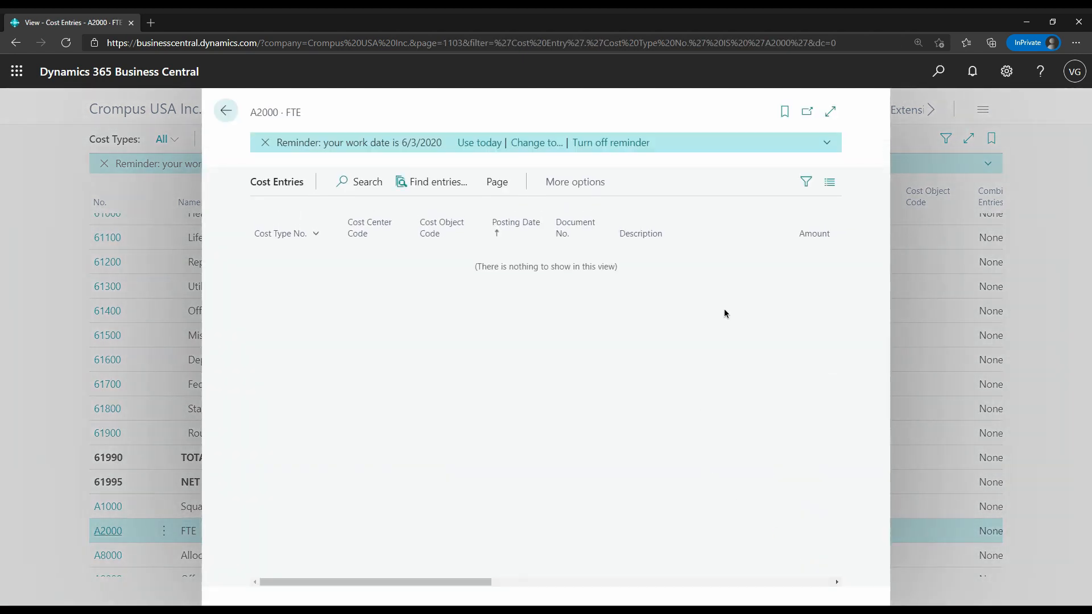
left_click(228, 112)
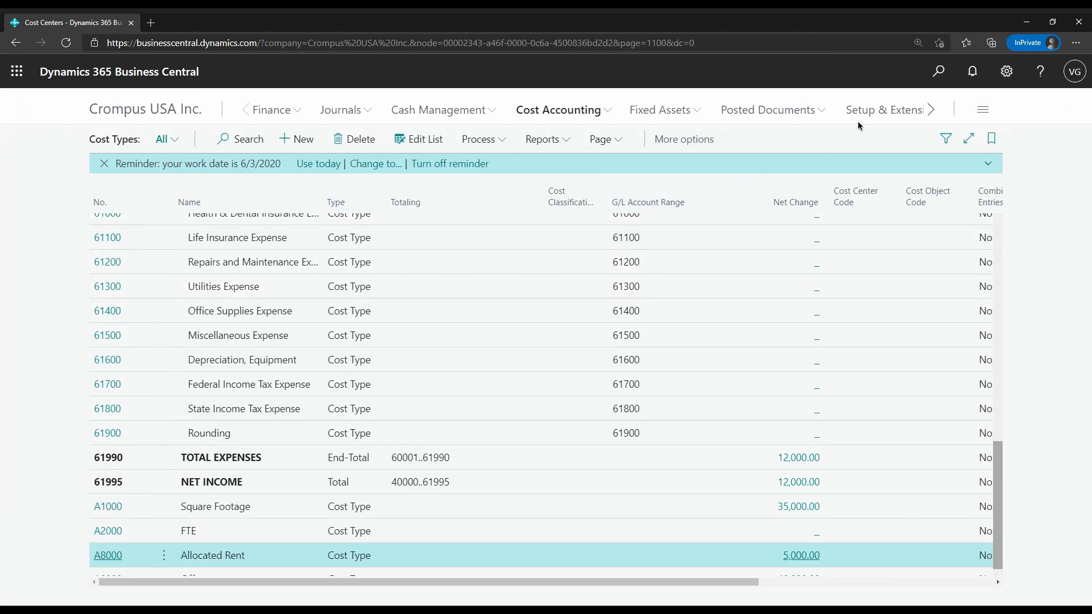
Find and open the Allocate Costs batch job and set its allocation date to 6/3/2020
left_click(933, 83)
type("alloc c")
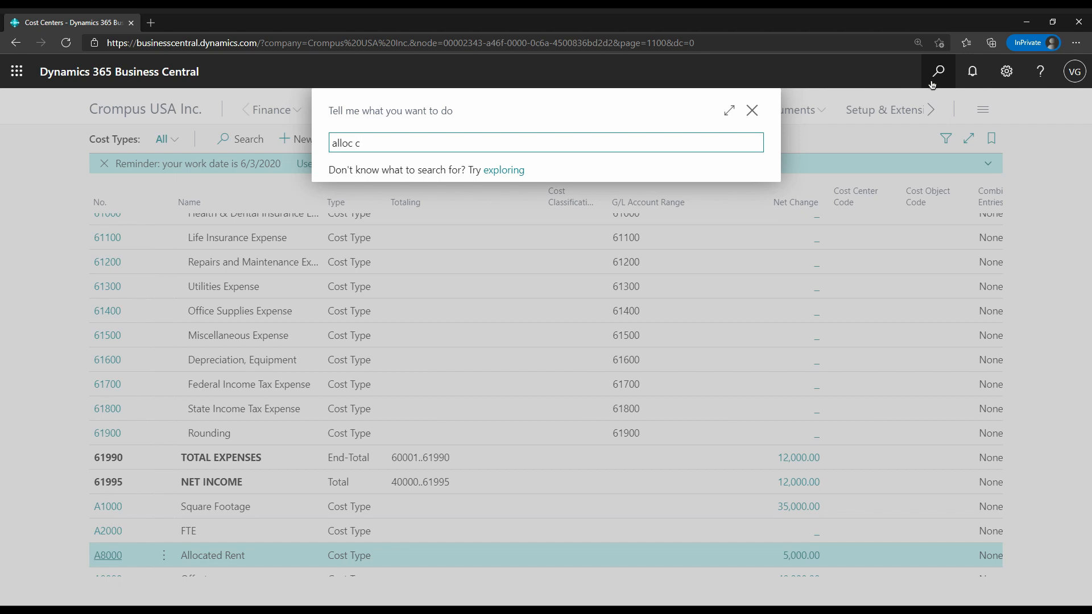
left_click(418, 313)
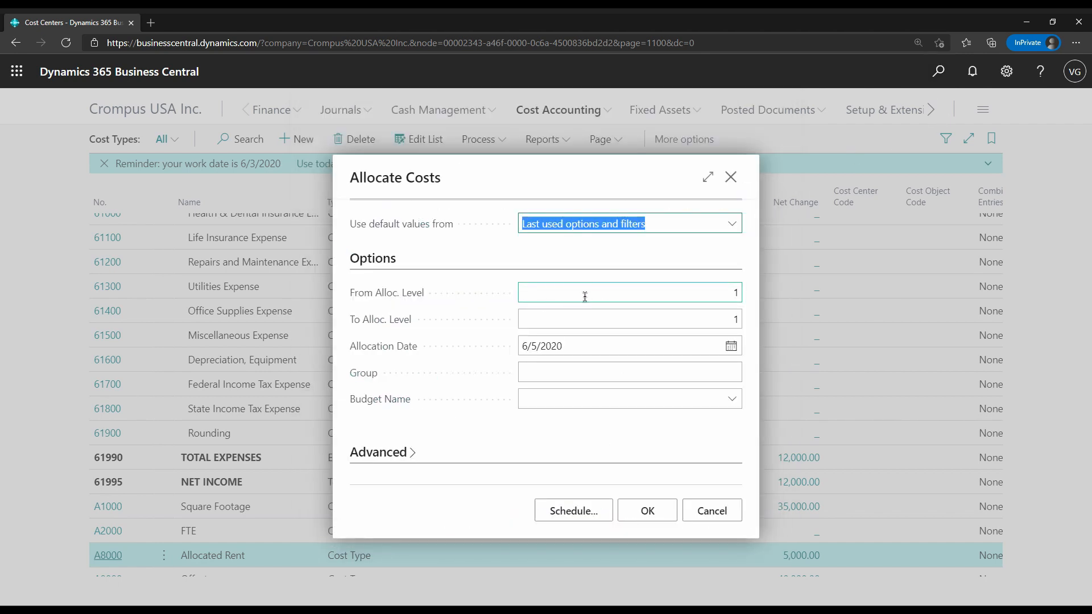
left_click(544, 353)
key("BackSpace")
type("3")
key("Tab")
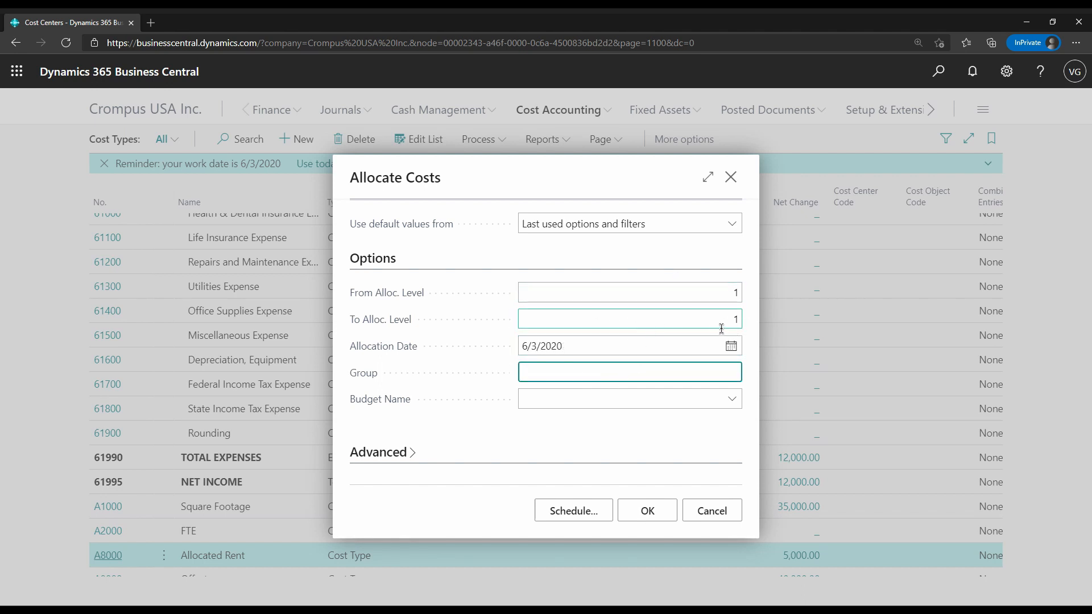
Run the actual cost allocation for level 1 and acknowledge its completion
left_click(643, 514)
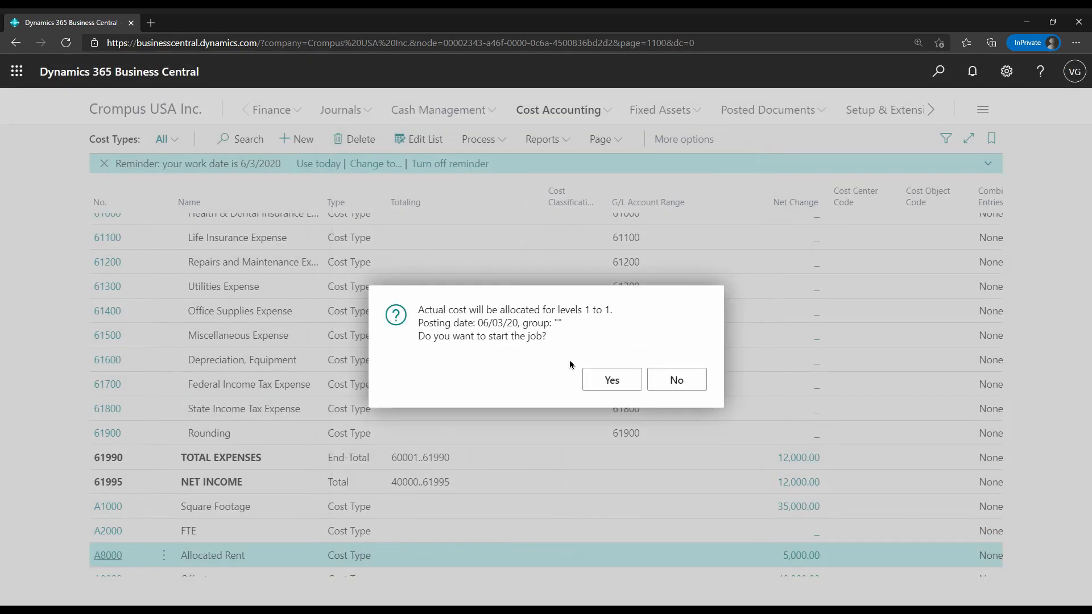
left_click(595, 383)
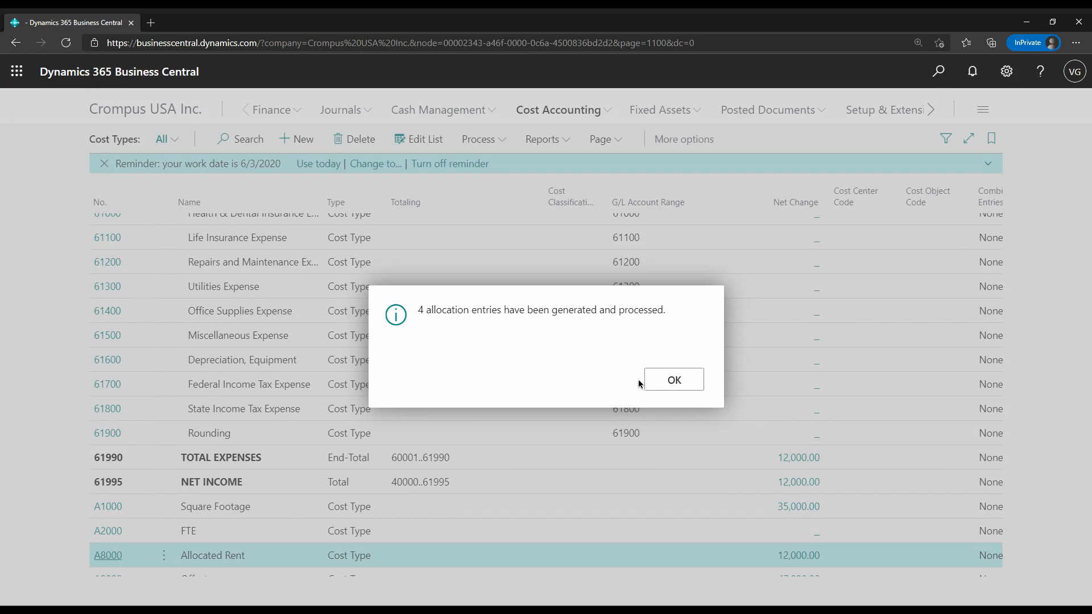
left_click_drag(458, 311, 510, 310)
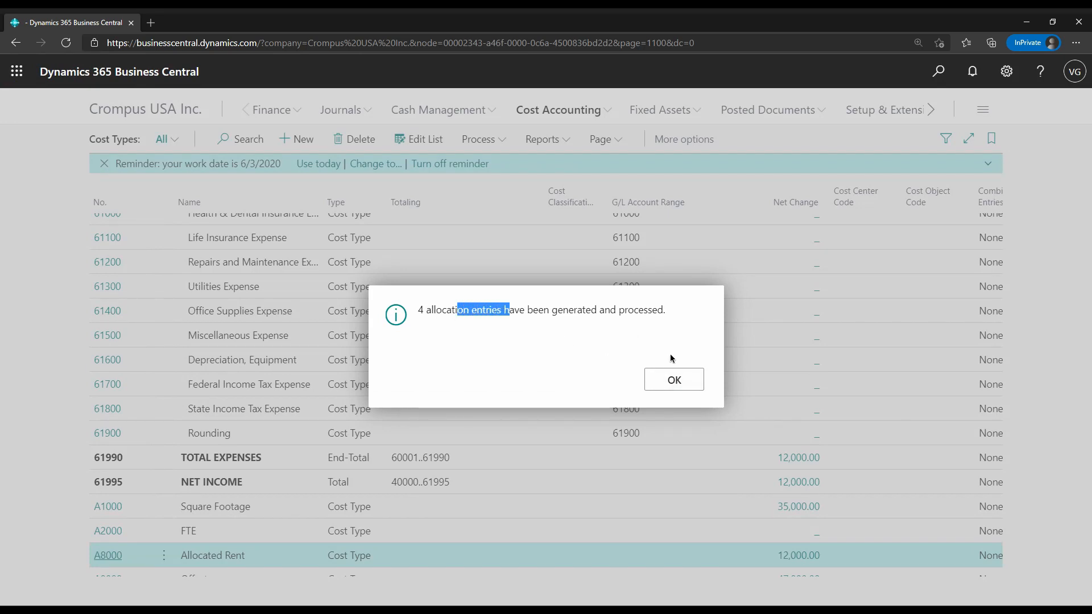
left_click(673, 381)
Examine how the 6/3/2020 cost entries of Allocated Rent are split among cost centers, and return to the Cost Types list
scroll(777, 479, "down", 1)
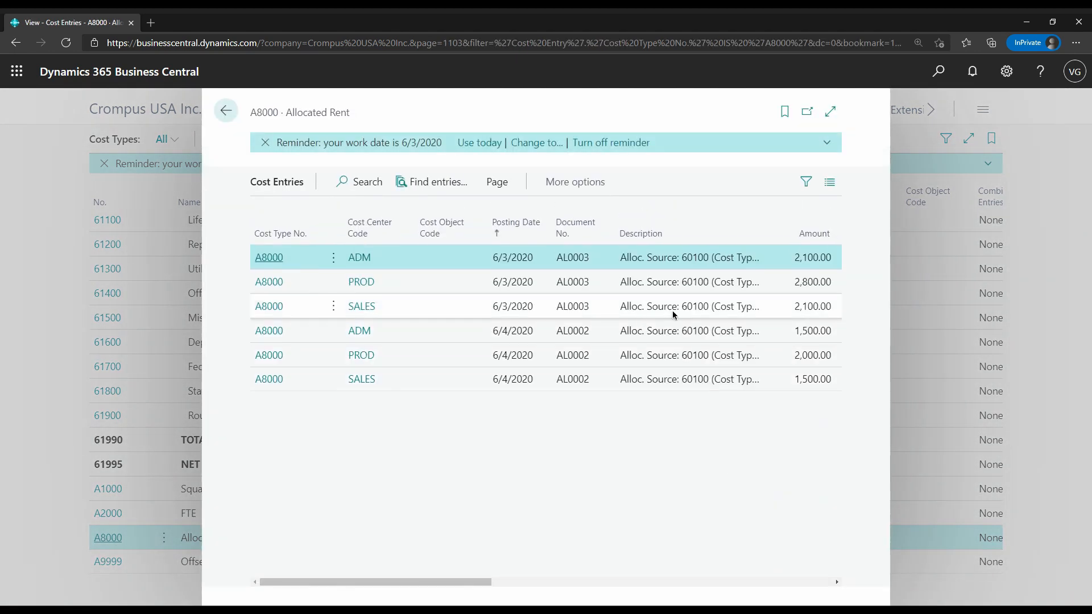
left_click(677, 311, "shift")
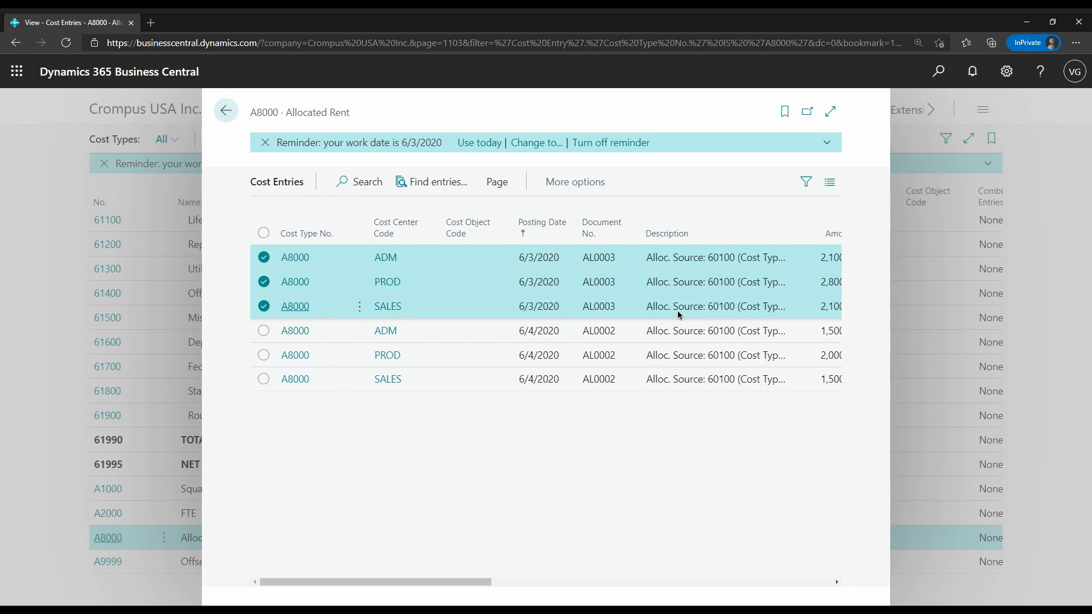
left_click_drag(445, 585, 519, 597)
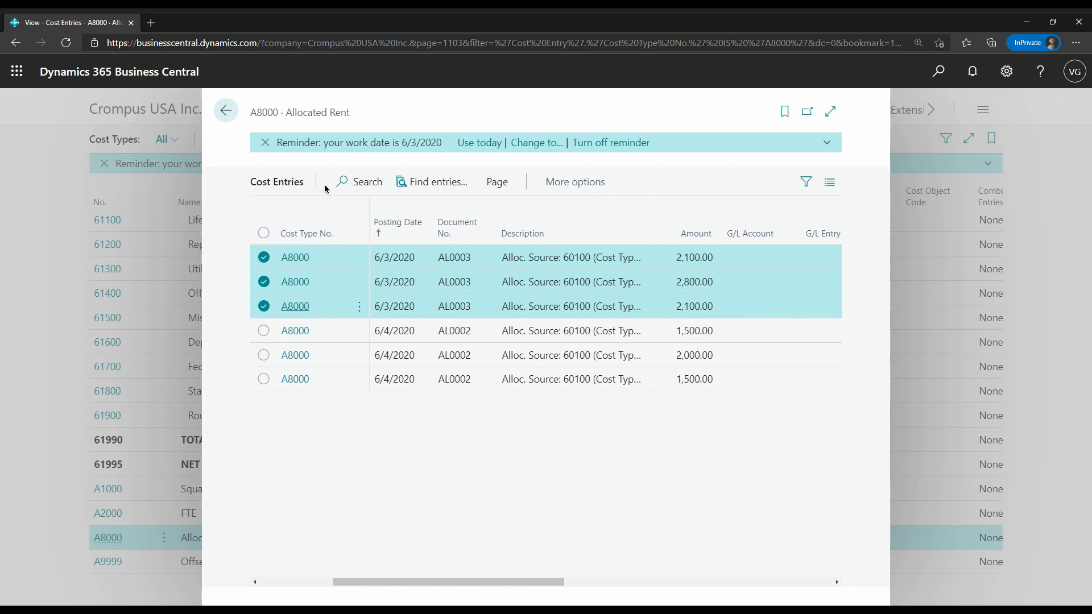
left_click(235, 119)
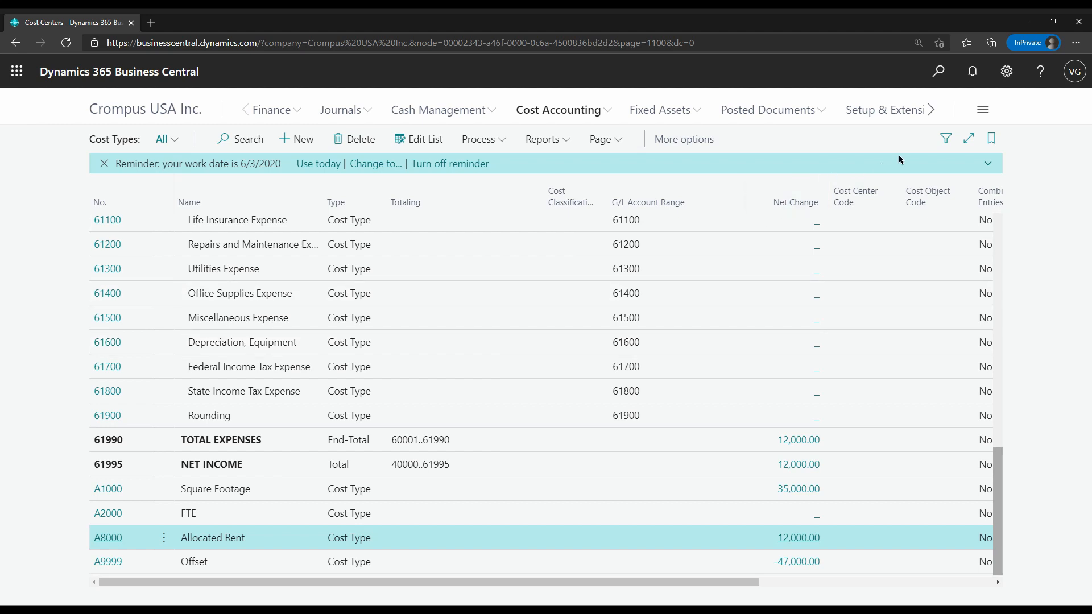
View the request options of the Cost Acctg. P/L Statement report and close them without running the report
left_click(556, 145)
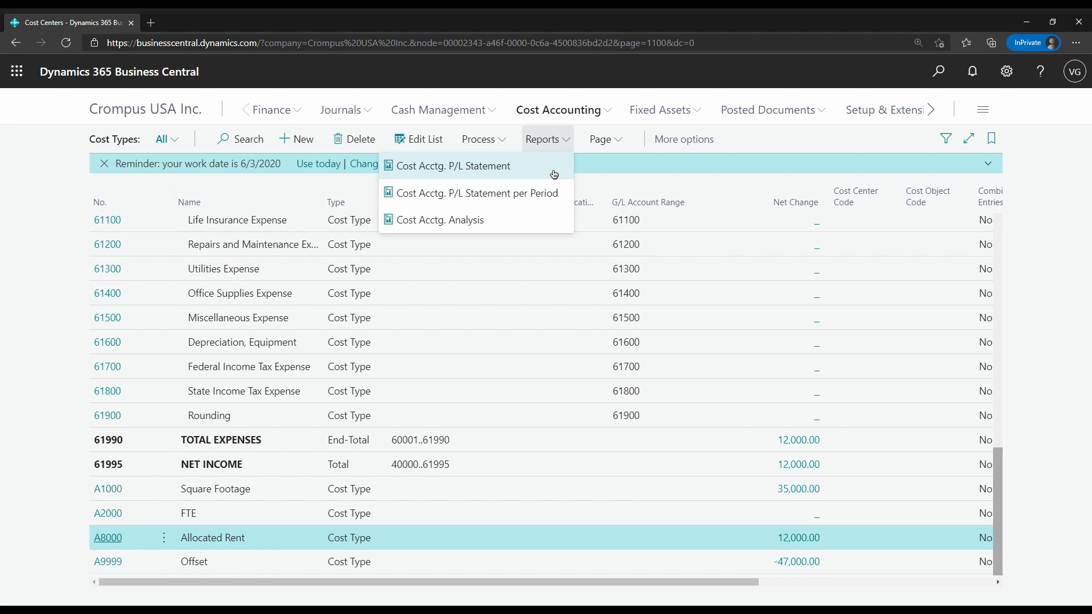
left_click(554, 174)
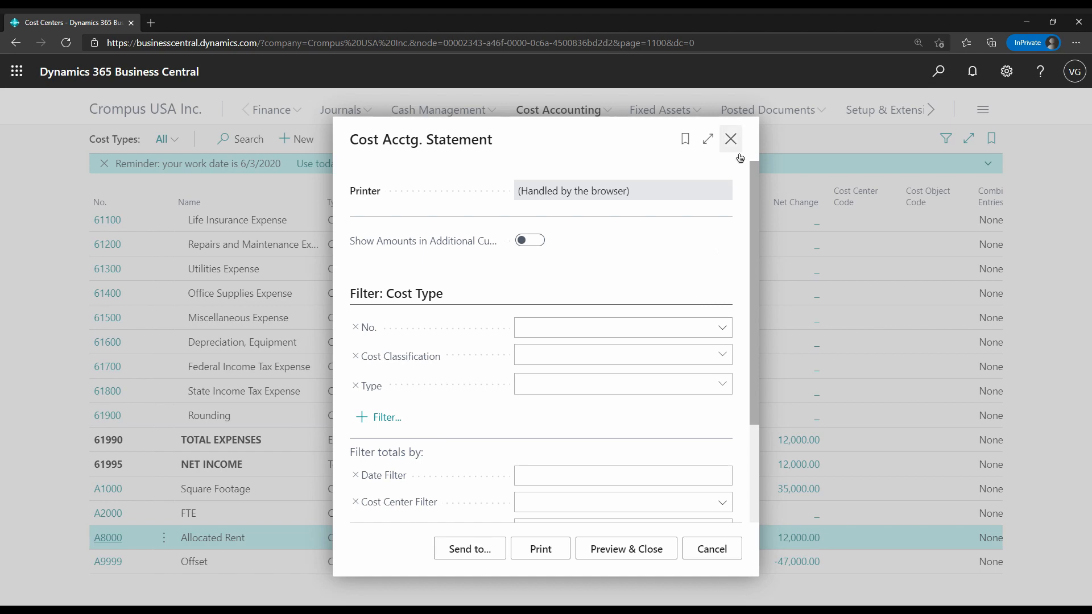
left_click(730, 138)
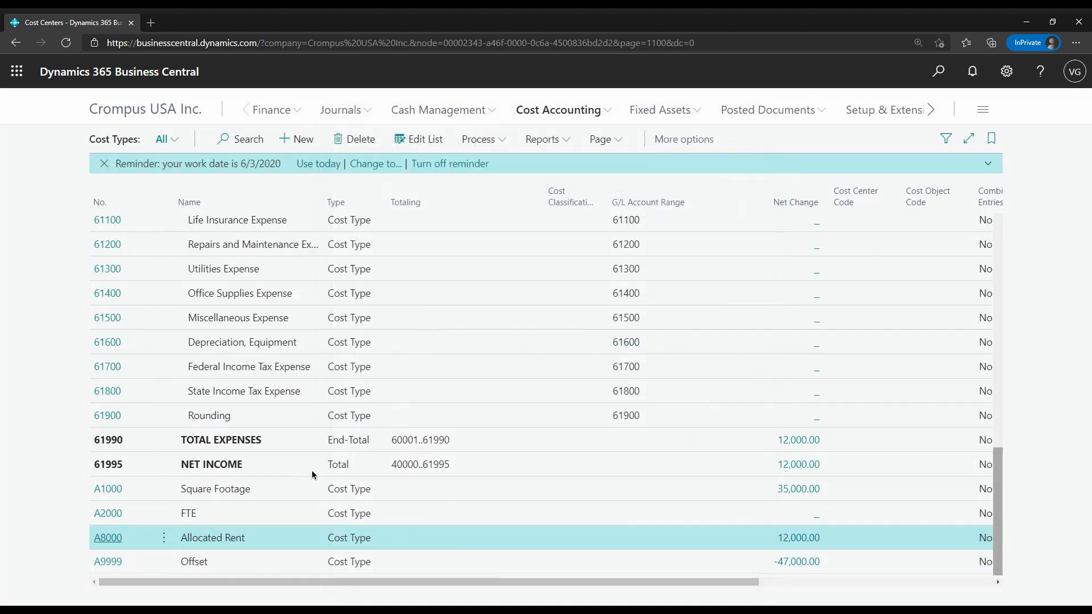
left_click(362, 518)
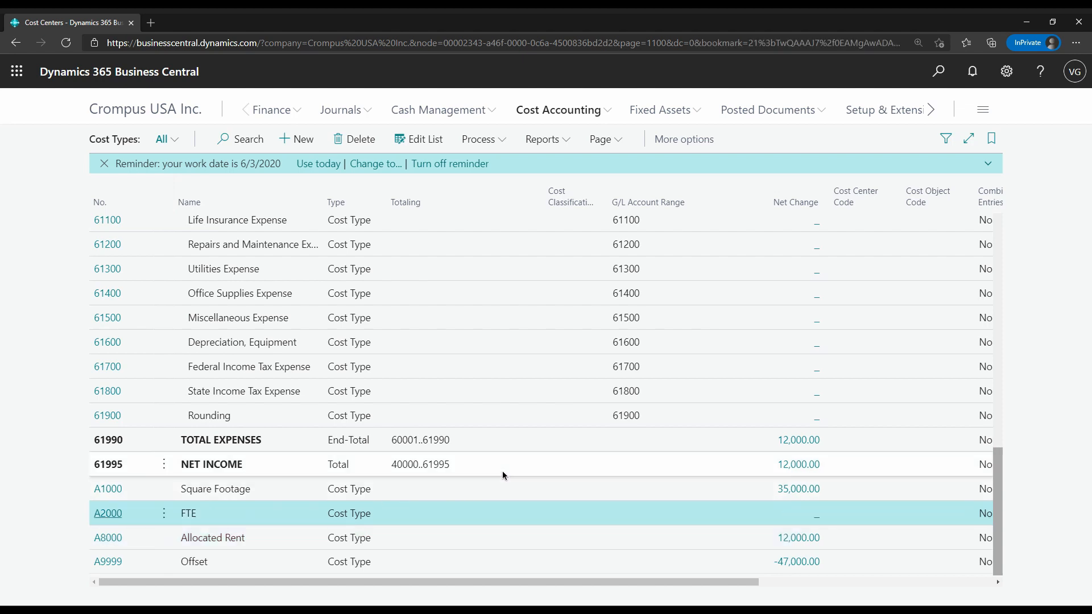